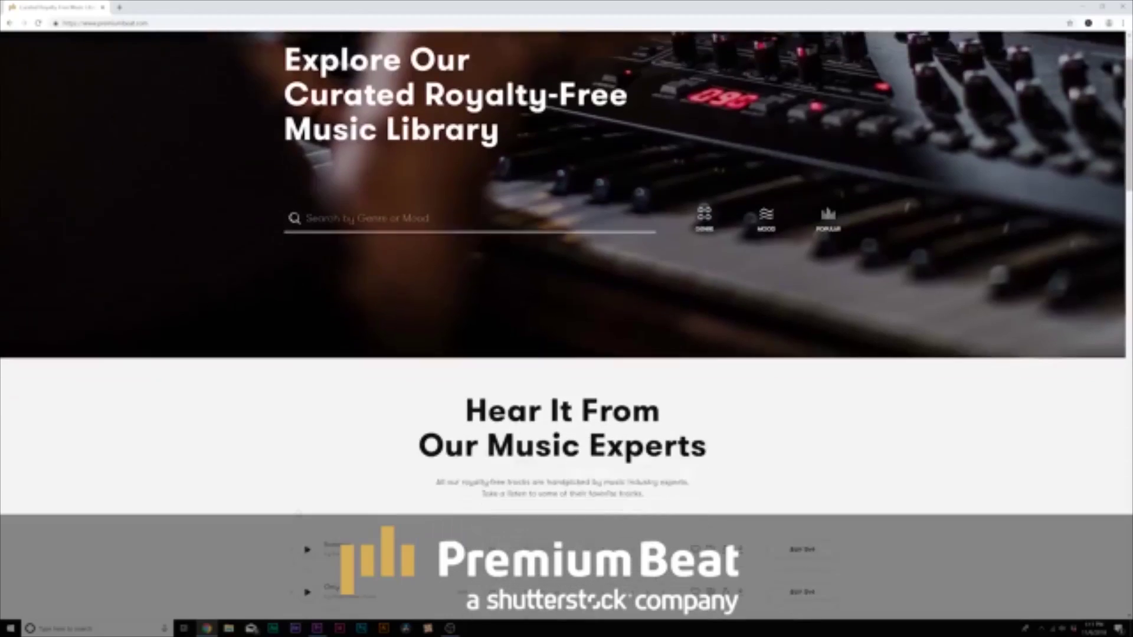
# Browse the royalty-free music library and preview popular tracks such as Autumn Eyes and Don't Forget Christmas.
pyautogui.scroll(-5, 275, 501)
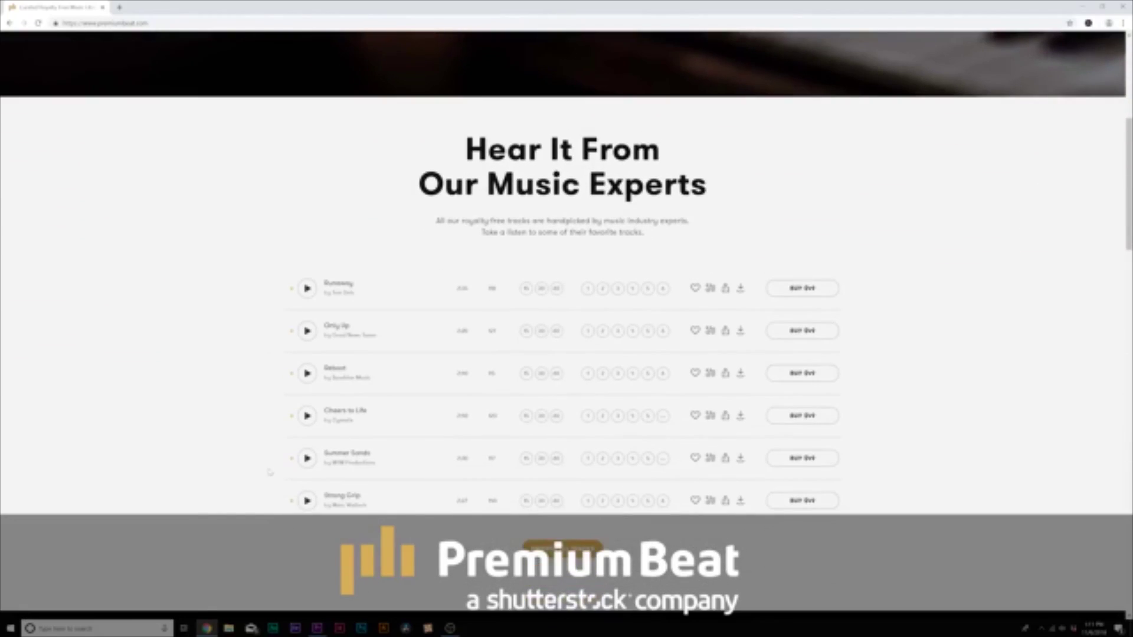
pyautogui.scroll(-3, 271, 478)
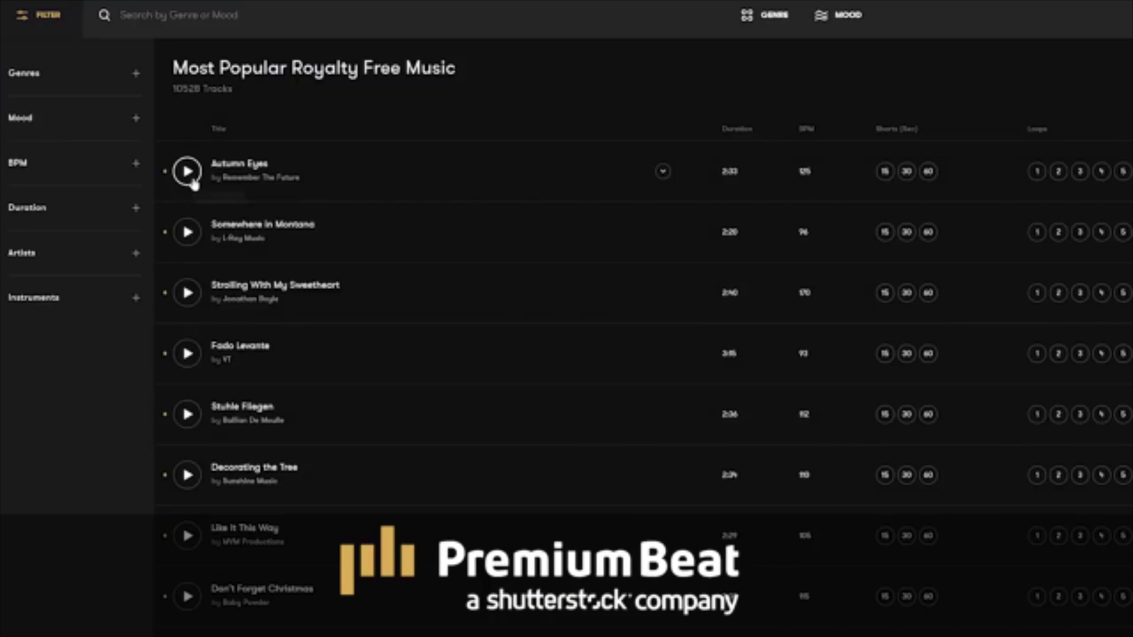
pyautogui.click(188, 172)
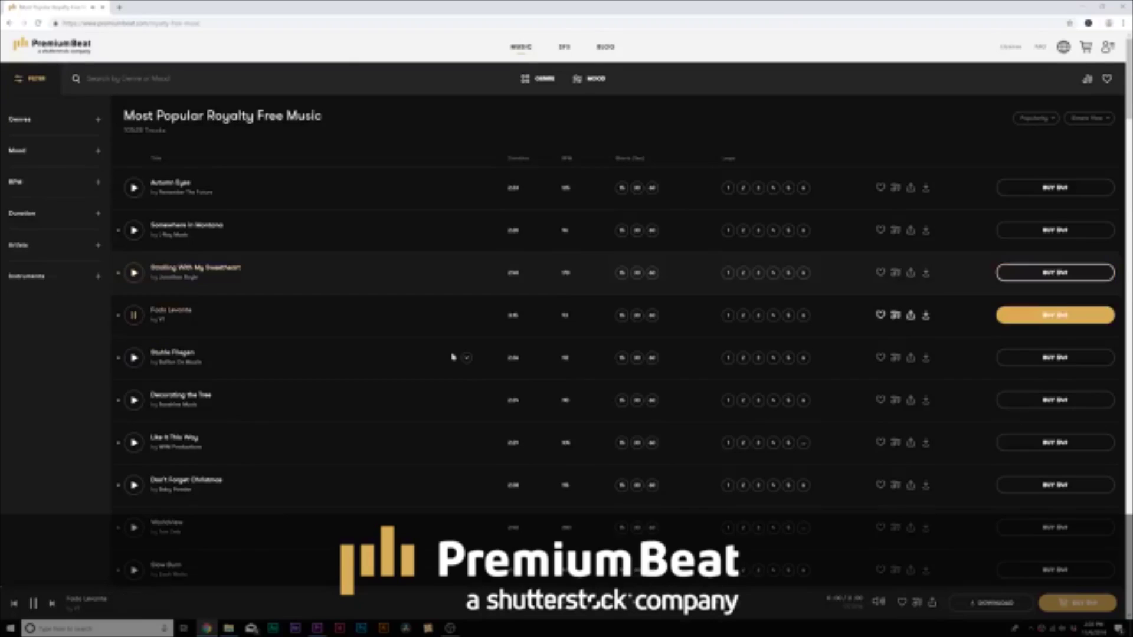
pyautogui.press('Down')
pyautogui.press('Down')
pyautogui.press('Down')
pyautogui.press('Down')
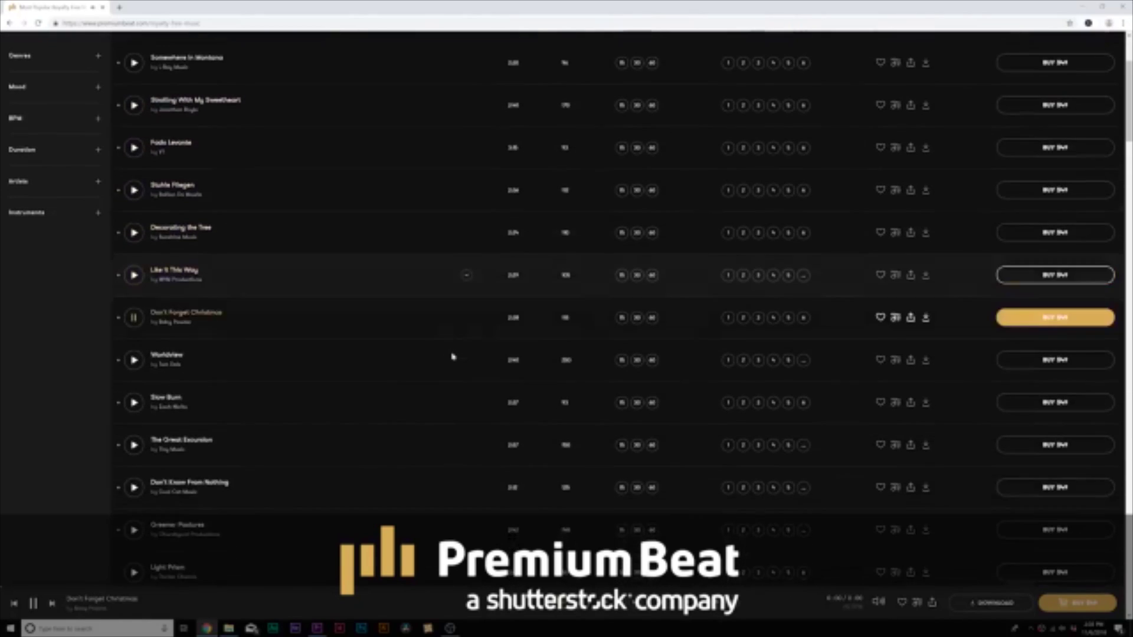
pyautogui.scroll(-3, 453, 357)
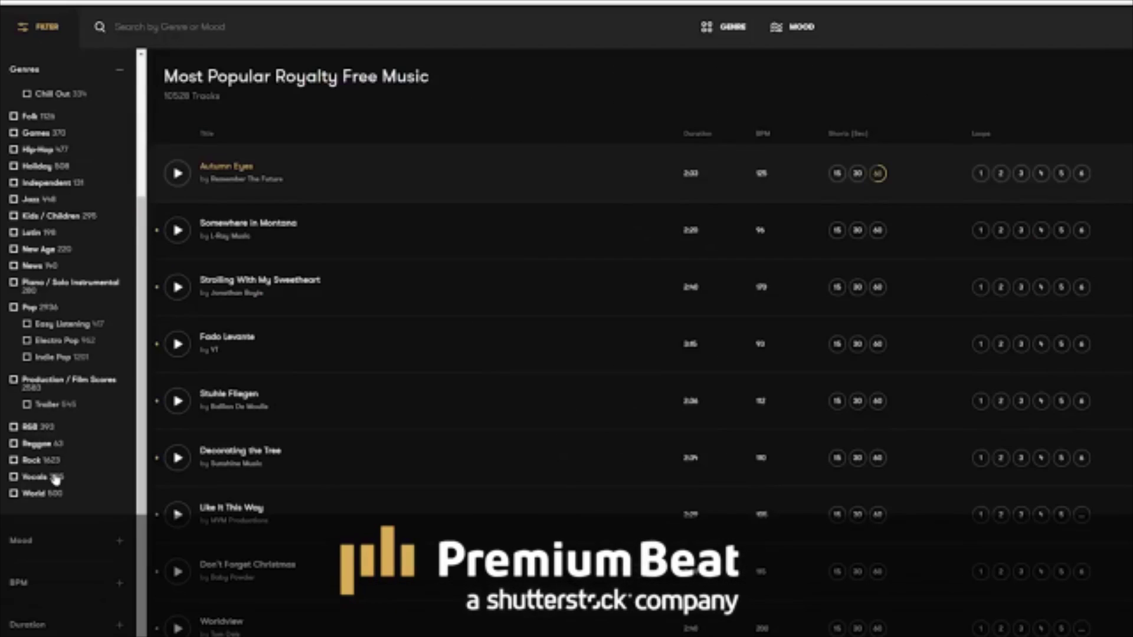
# Look through the music library's genre and mood filter options.
pyautogui.scroll(3, 54, 479)
pyautogui.click(41, 80)
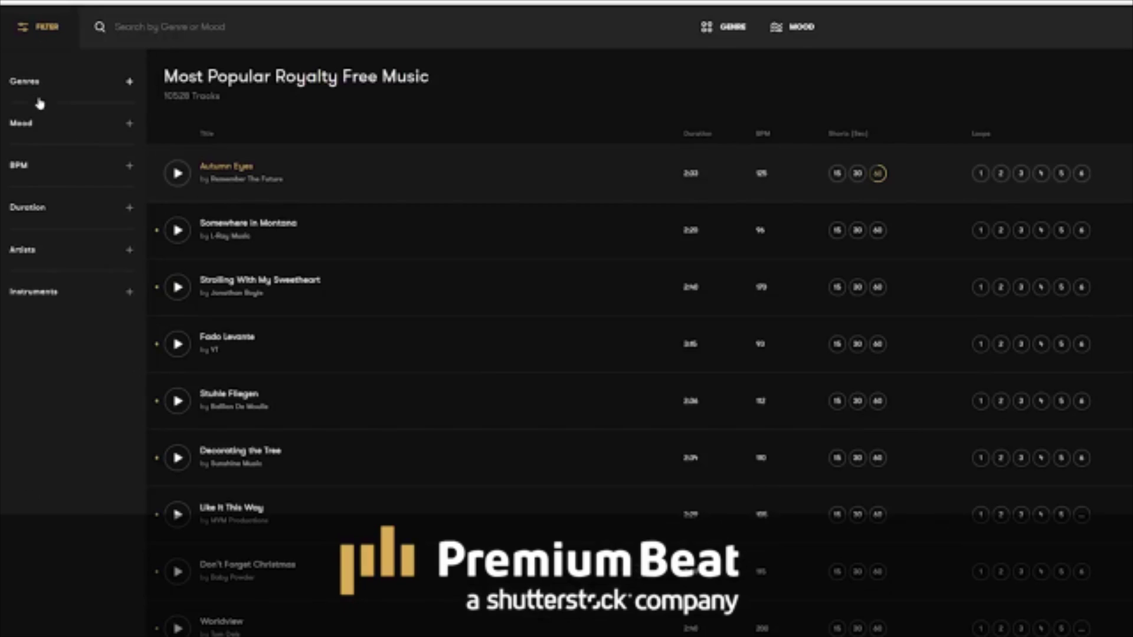
pyautogui.click(33, 121)
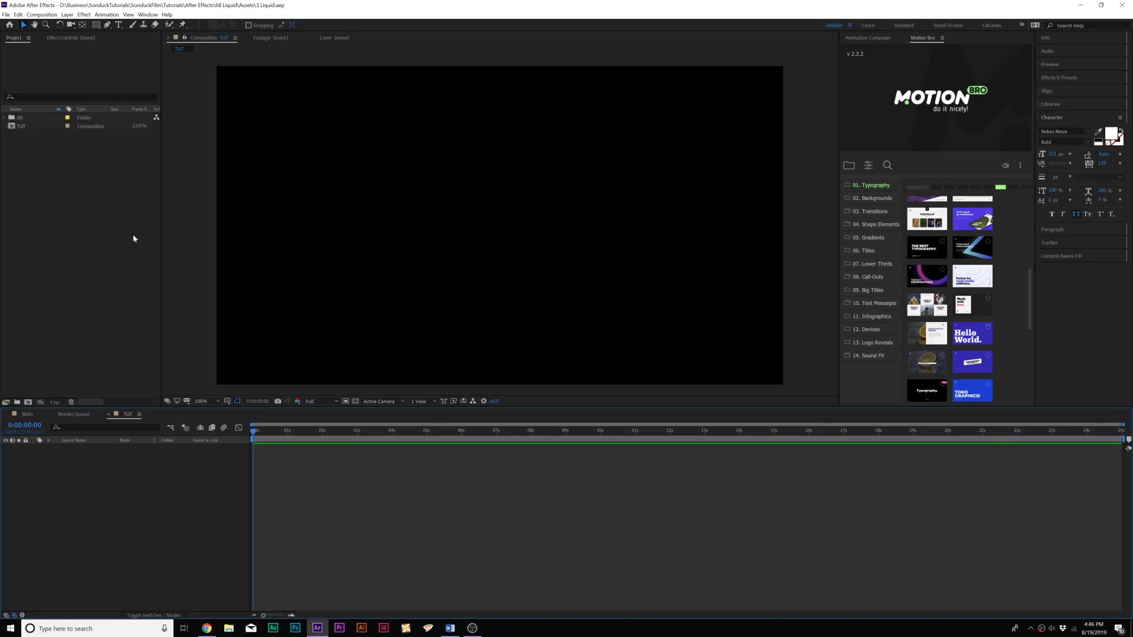
# Draw a light-blue rectangle slightly larger than the frame so that it covers the whole TUT composition.
pyautogui.moveTo(95, 27); pyautogui.dragTo(125, 27)
pyautogui.press(',')
pyautogui.press(',')
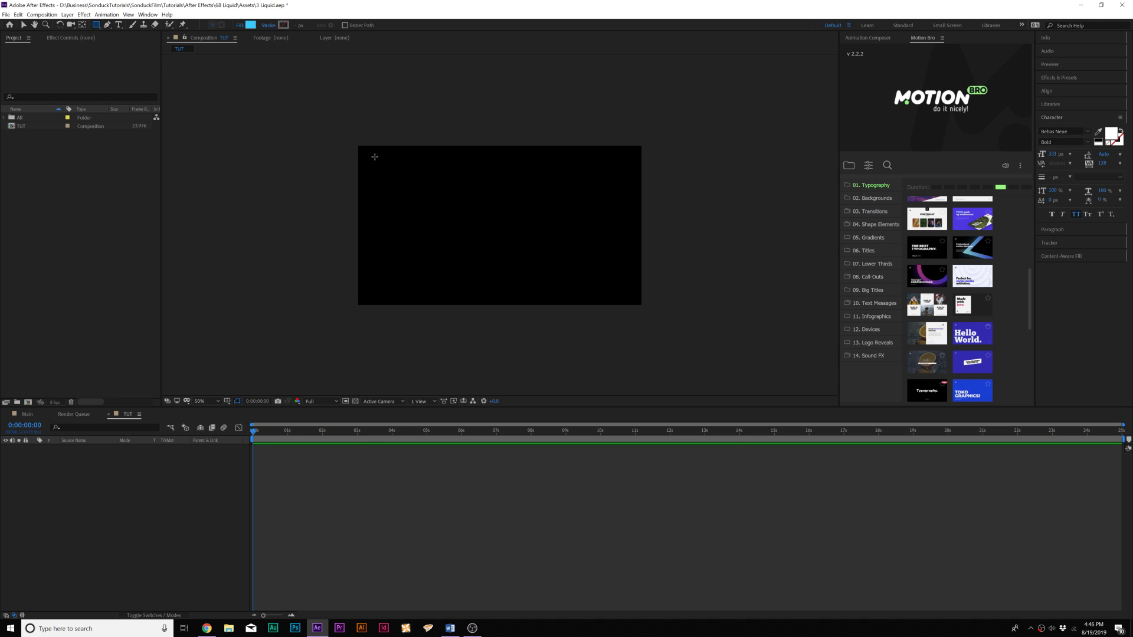
pyautogui.moveTo(348, 143)
pyautogui.mouseDown()
pyautogui.moveTo(466, 221)
pyautogui.moveTo(652, 311)
pyautogui.mouseUp()
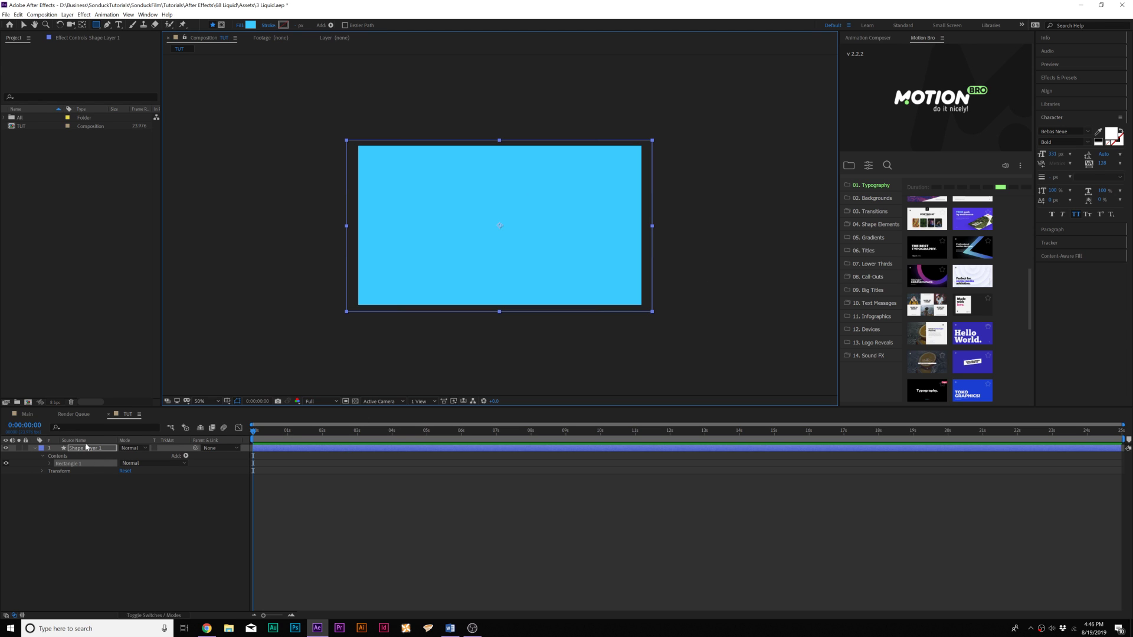
# Animate the rectangle's Position from fully off-frame left at 0:00 to the centre of the frame a little over one second in.
pyautogui.click(87, 447)
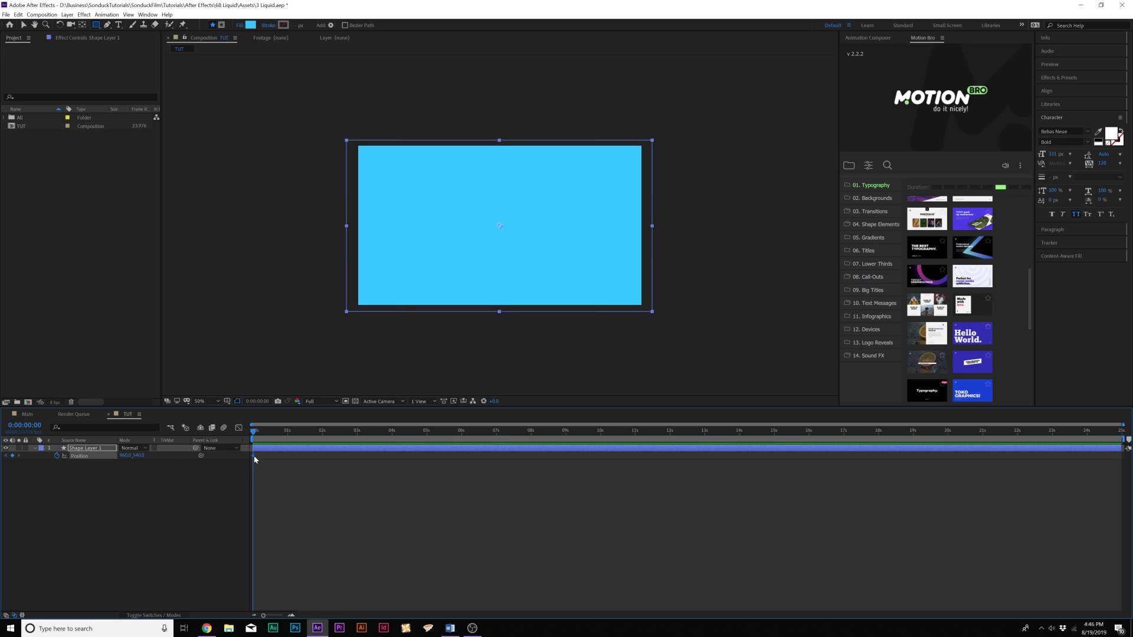
pyautogui.moveTo(254, 459); pyautogui.dragTo(293, 458)
pyautogui.moveTo(122, 459); pyautogui.dragTo(29, 451)
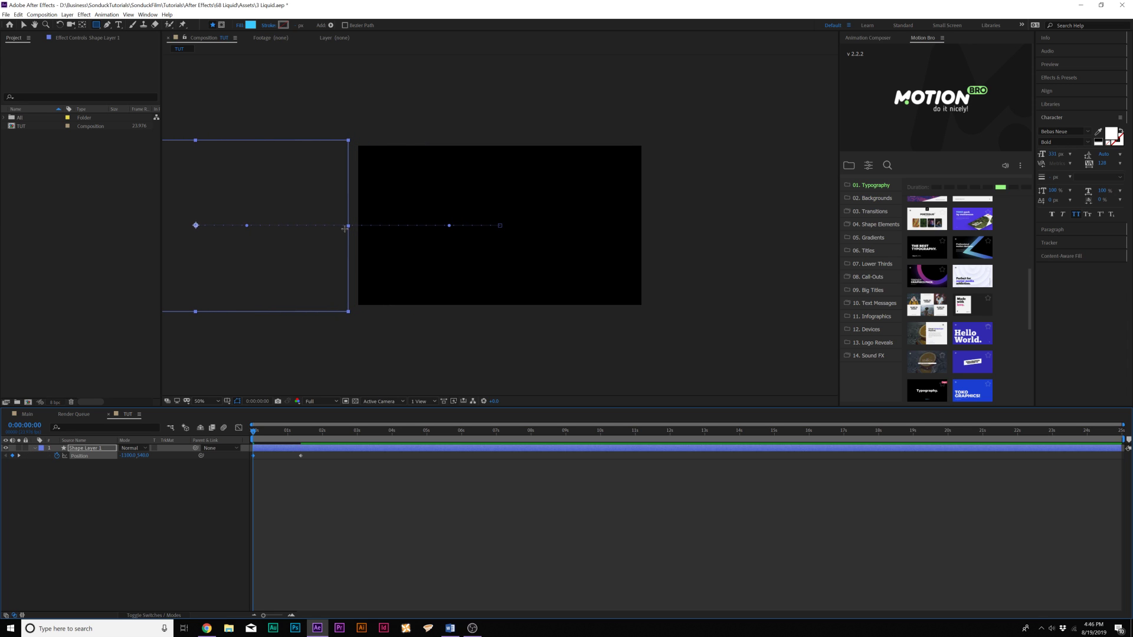
# Apply Turbulent Displace to the shape layer and raise its Amount for stronger waves along the leading edge.
pyautogui.press('.')
pyautogui.moveTo(255, 434); pyautogui.dragTo(282, 432)
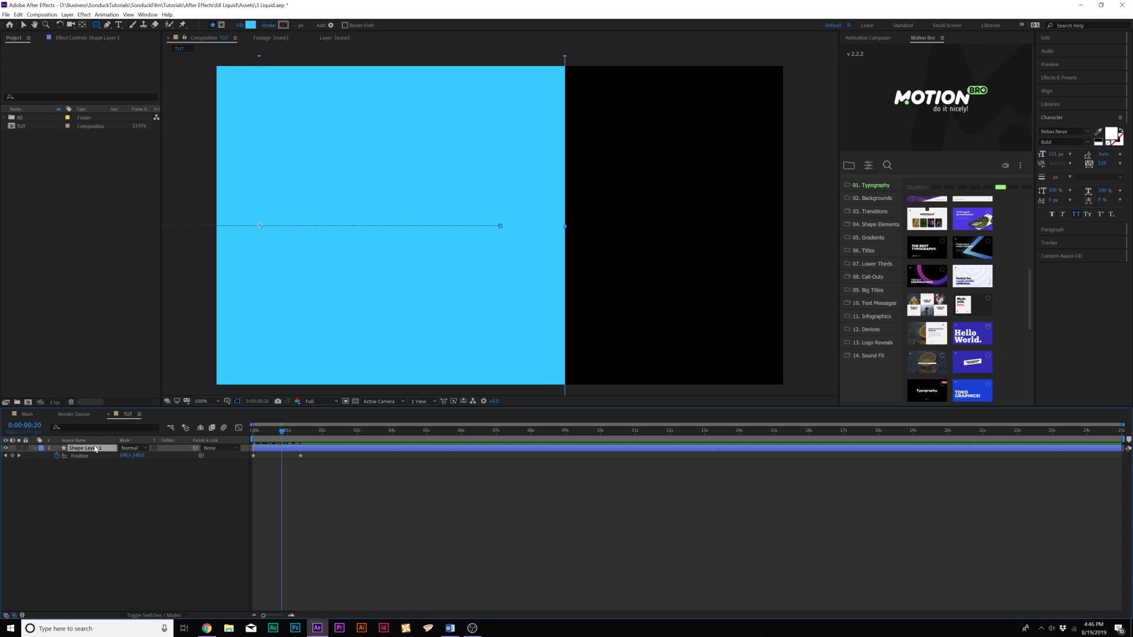
pyautogui.click(85, 15)
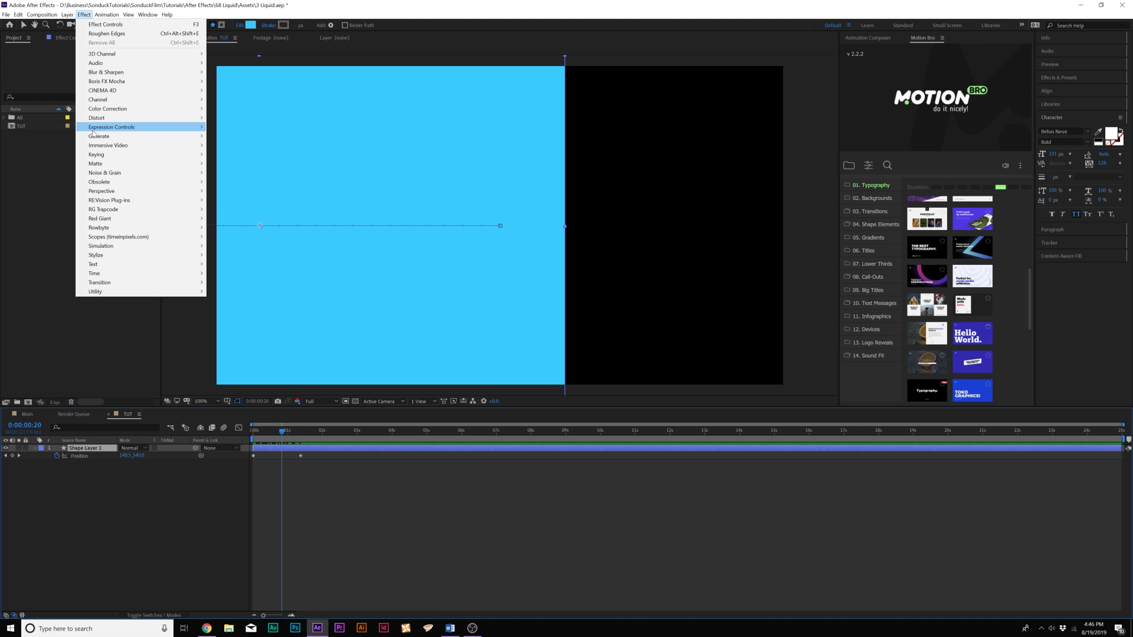
pyautogui.moveTo(94, 125)
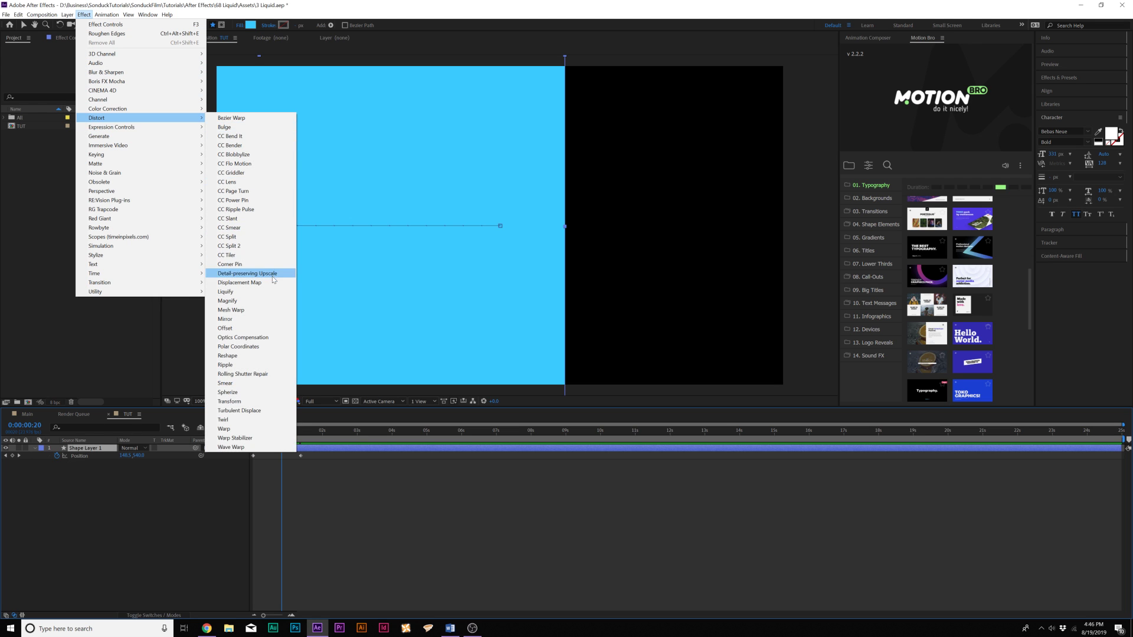
pyautogui.click(239, 410)
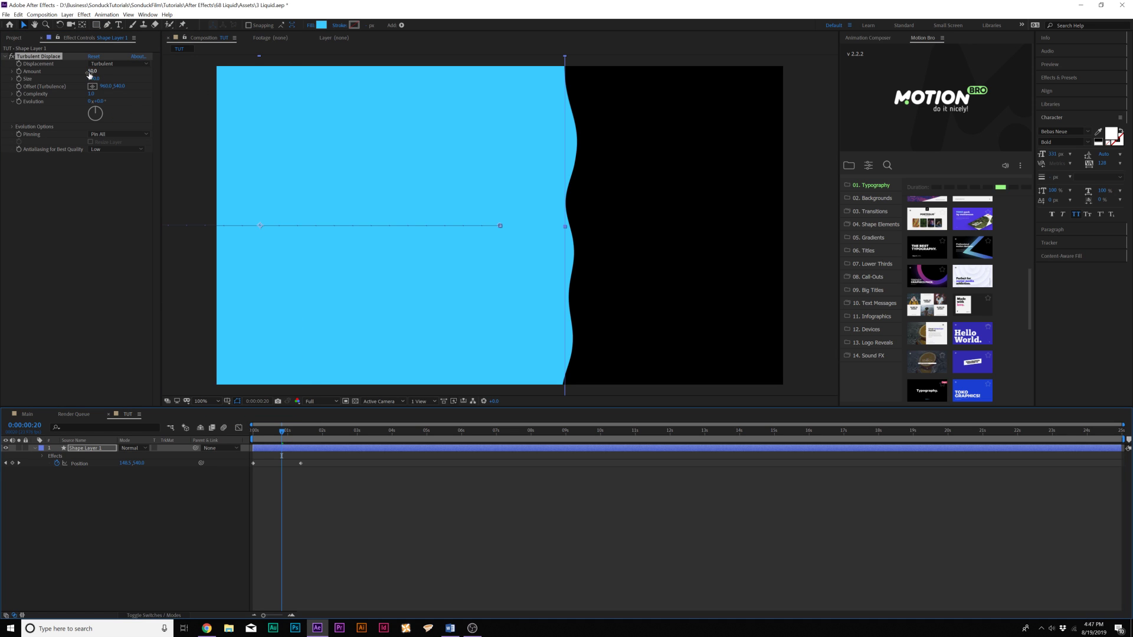
pyautogui.moveTo(90, 71); pyautogui.dragTo(157, 81)
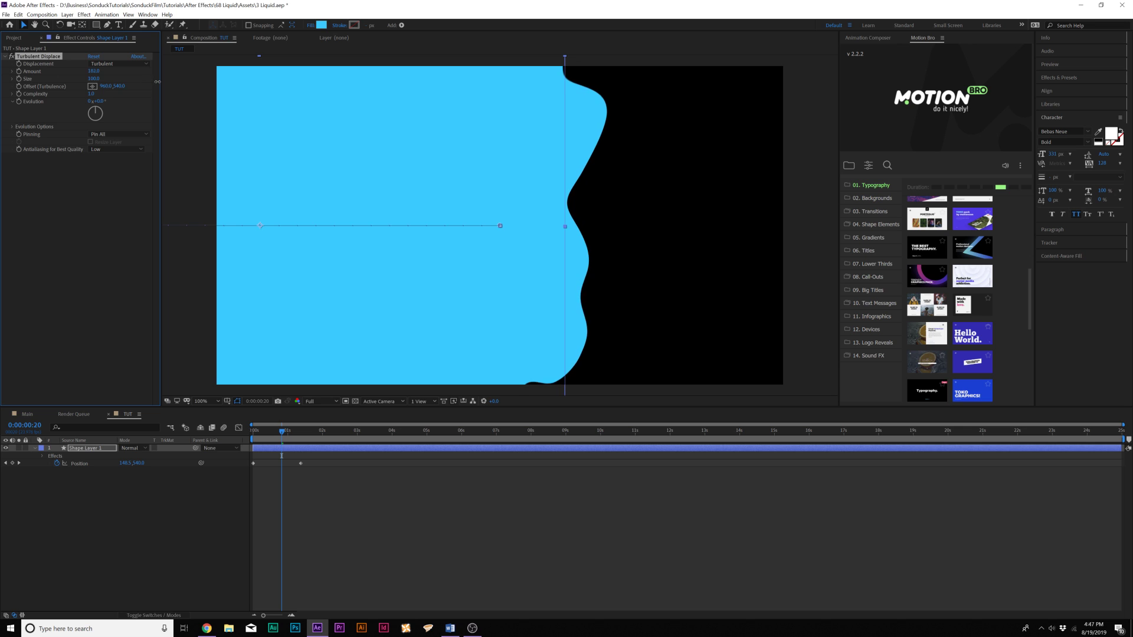
# Set the Turbulent Displace displacement type to Twist and preview the slide-in from the start.
pyautogui.click(129, 63)
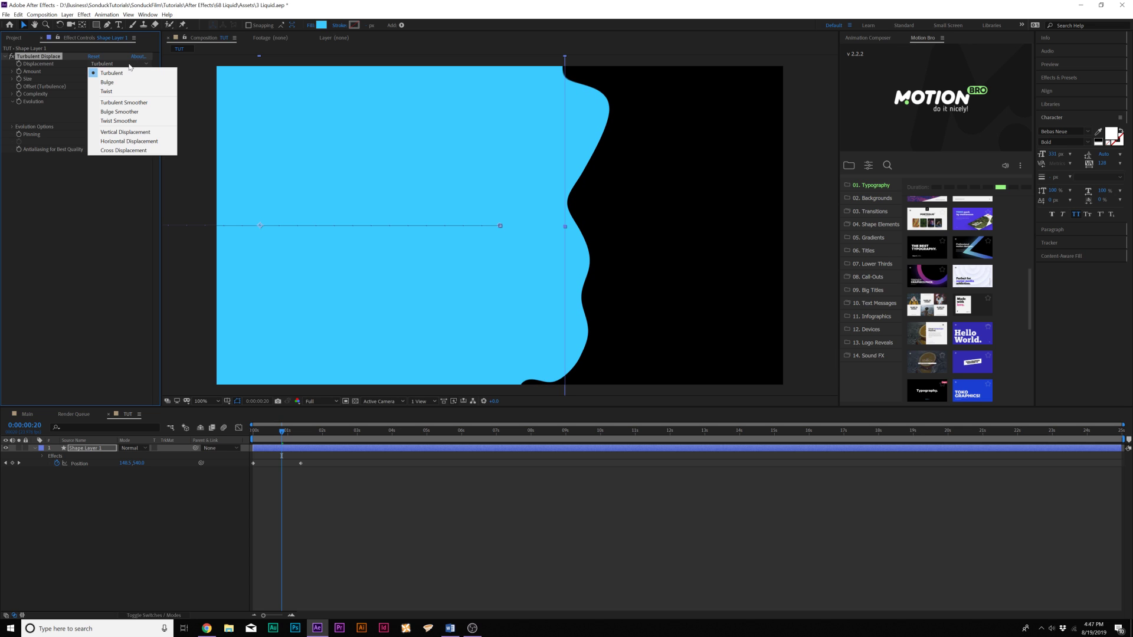
pyautogui.click(112, 92)
pyautogui.moveTo(282, 431); pyautogui.dragTo(252, 435)
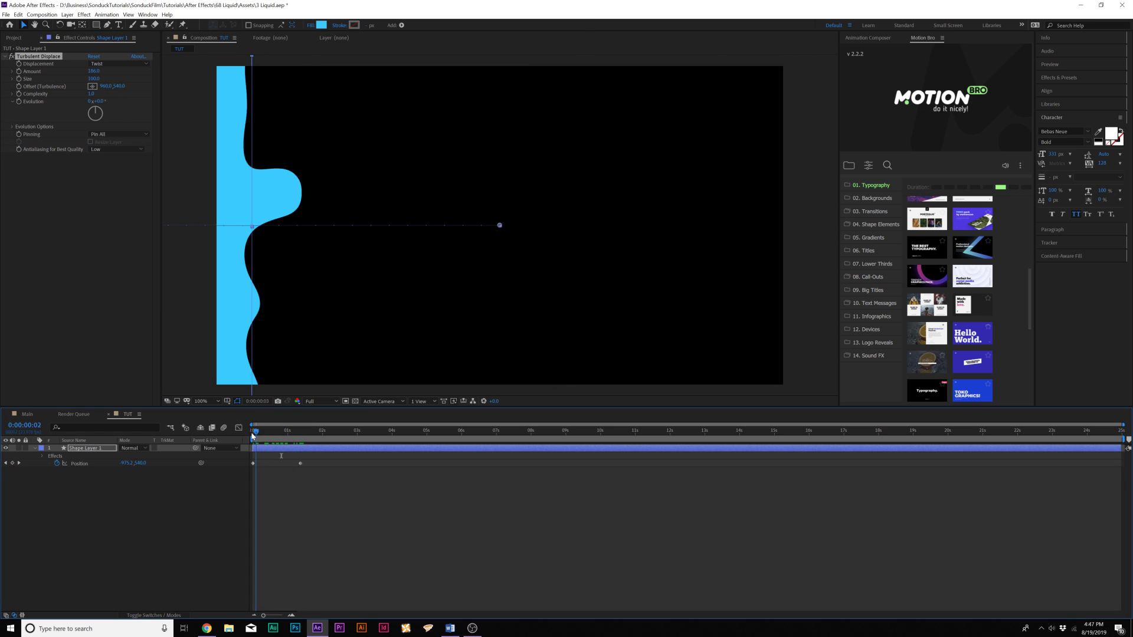
pyautogui.press('space')
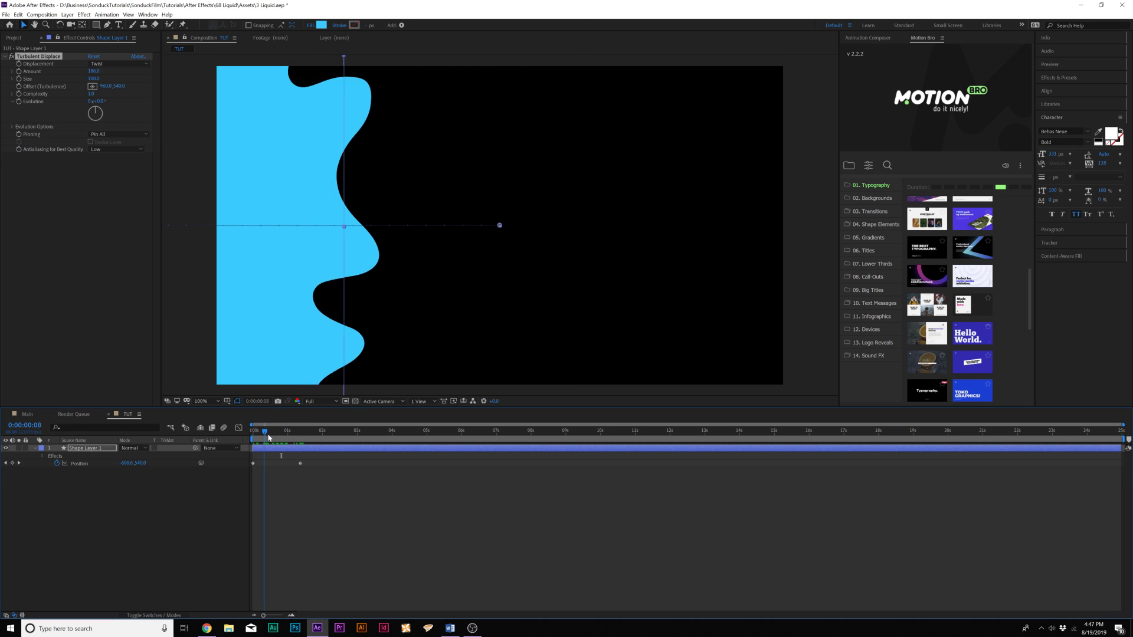
# Add the expression time*200 to the Turbulent Displace Evolution and preview the animation from the first frame.
pyautogui.keyDown('alt'); pyautogui.click(19, 102); pyautogui.keyUp('alt')
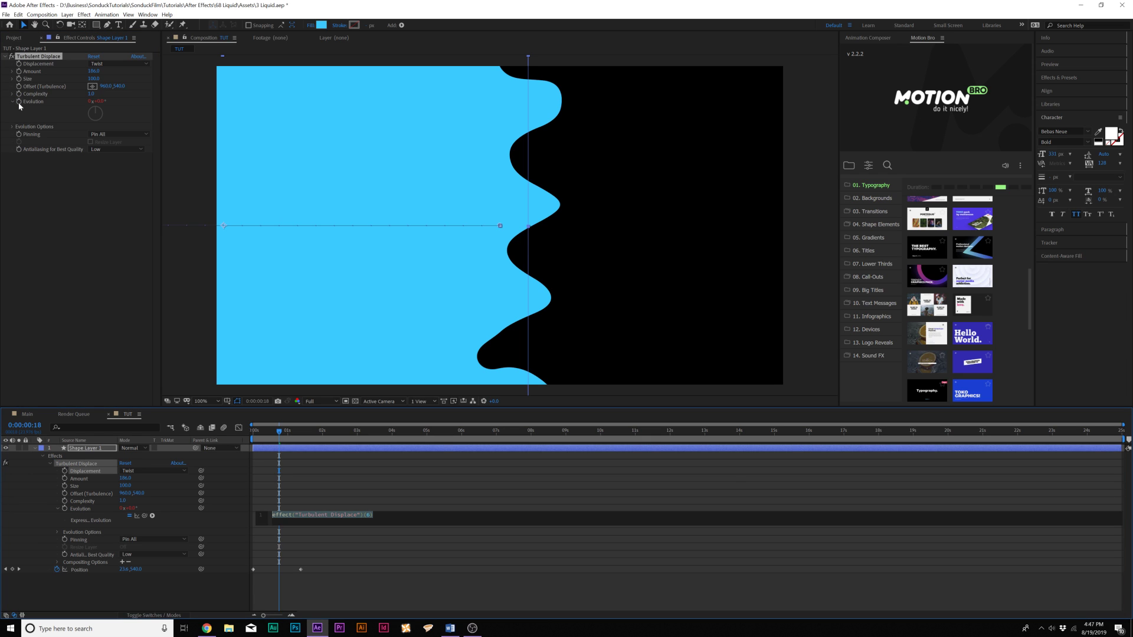
pyautogui.write('time')
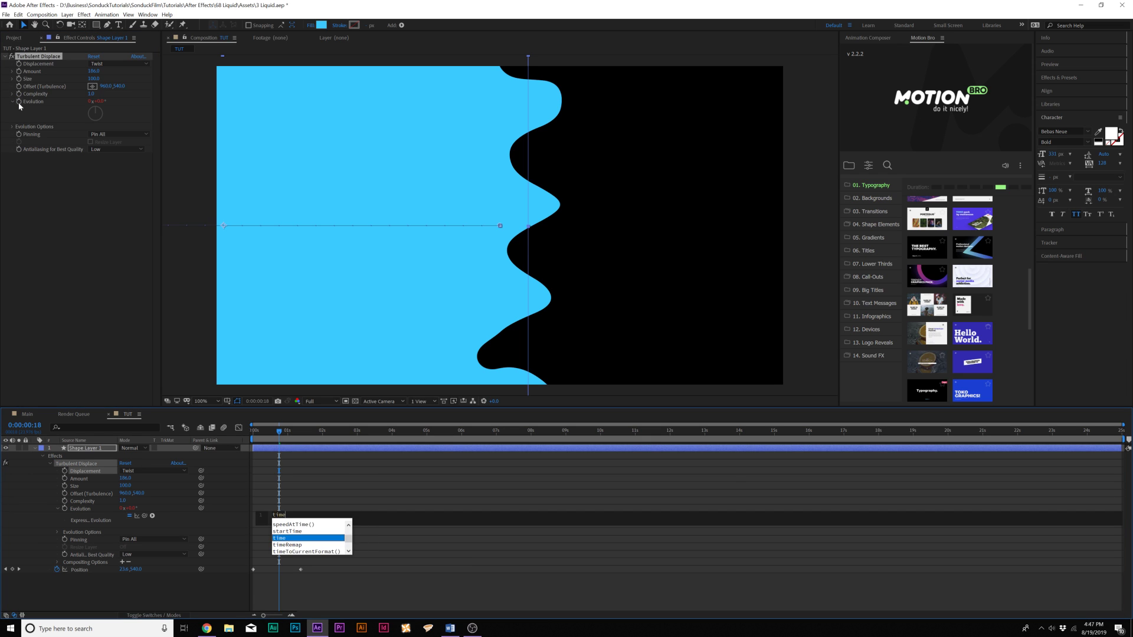
pyautogui.write('*')
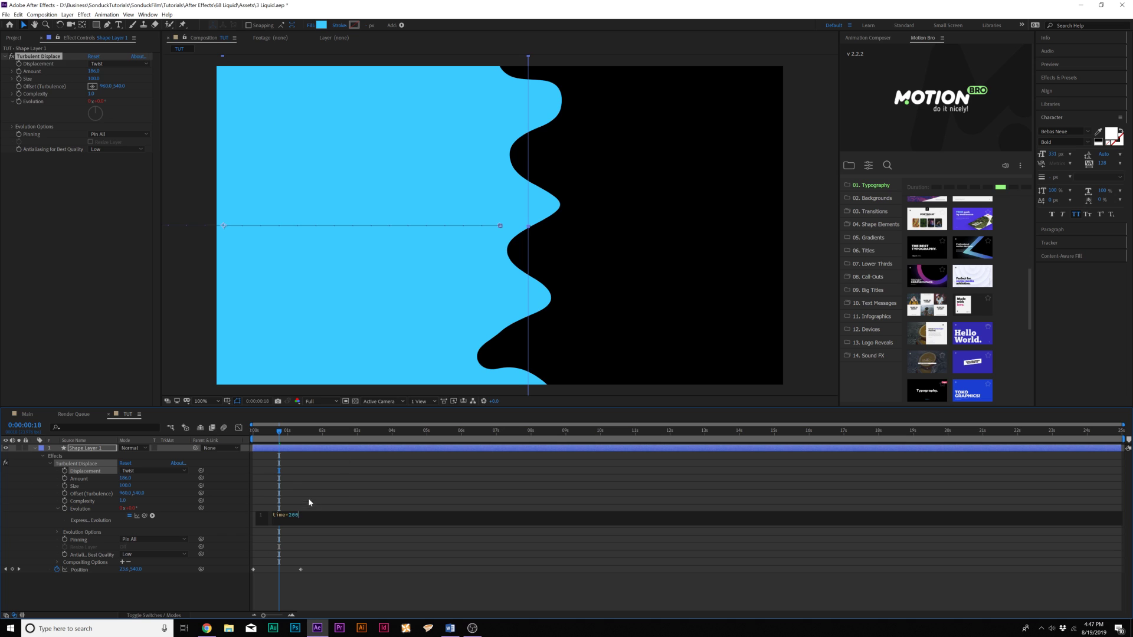
pyautogui.click(309, 499)
pyautogui.moveTo(279, 432); pyautogui.dragTo(232, 430)
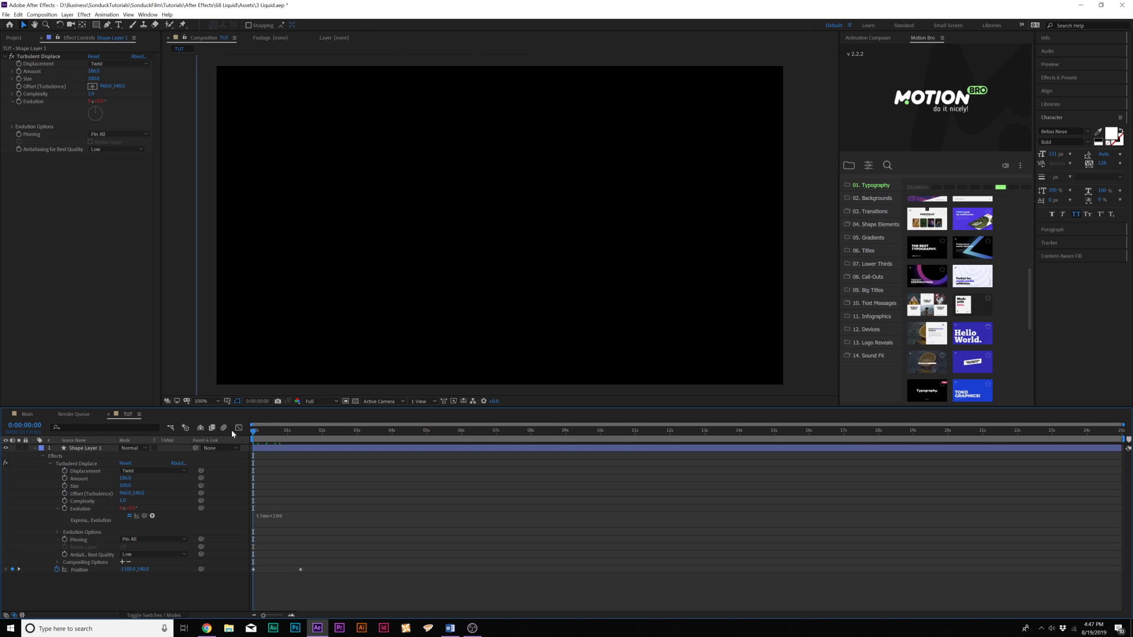
pyautogui.press('space')
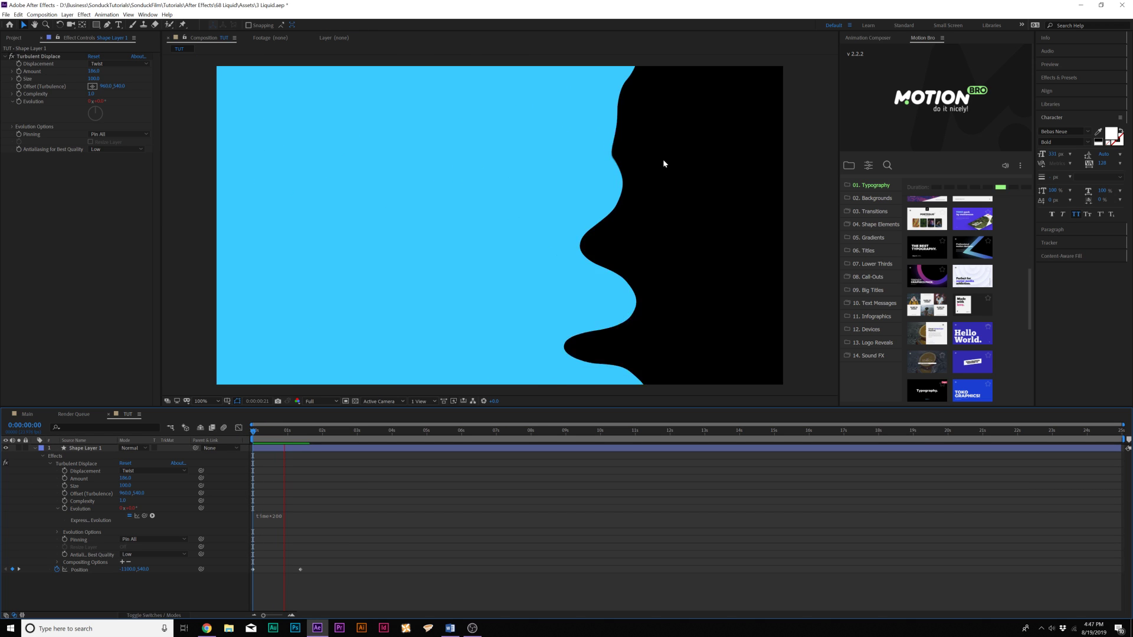
# Duplicate the animated blue shape layer.
pyautogui.click(90, 449)
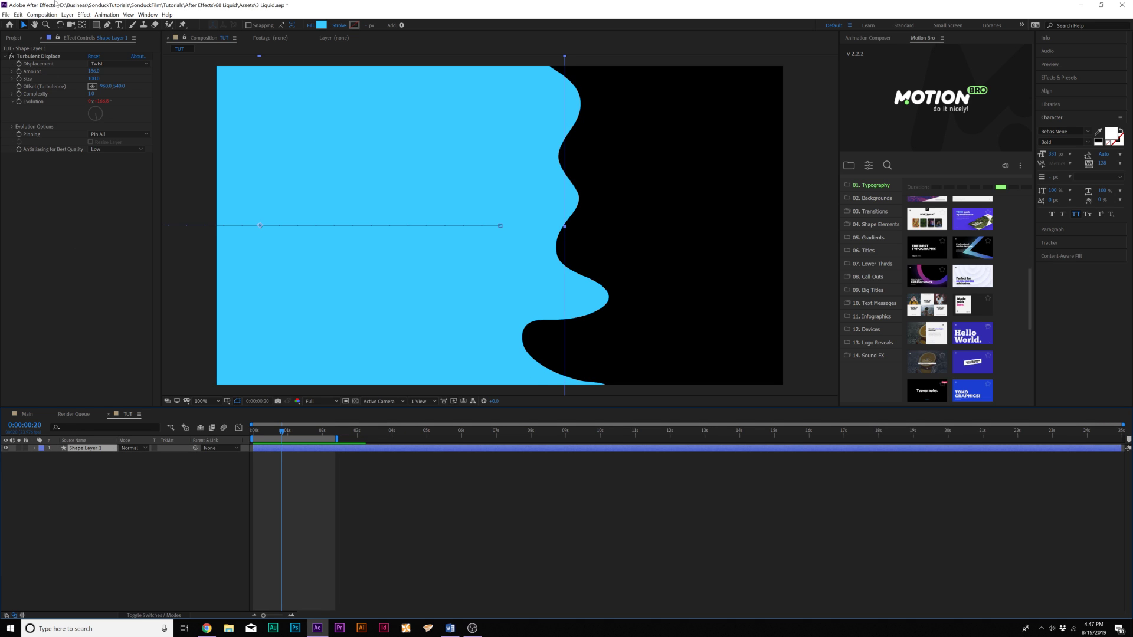
pyautogui.click(19, 14)
pyautogui.click(41, 118)
# Set the duplicated layer's fill to white (FFFFFF) and shift it slightly later in the timeline.
pyautogui.click(323, 27)
pyautogui.moveTo(667, 279); pyautogui.dragTo(566, 246)
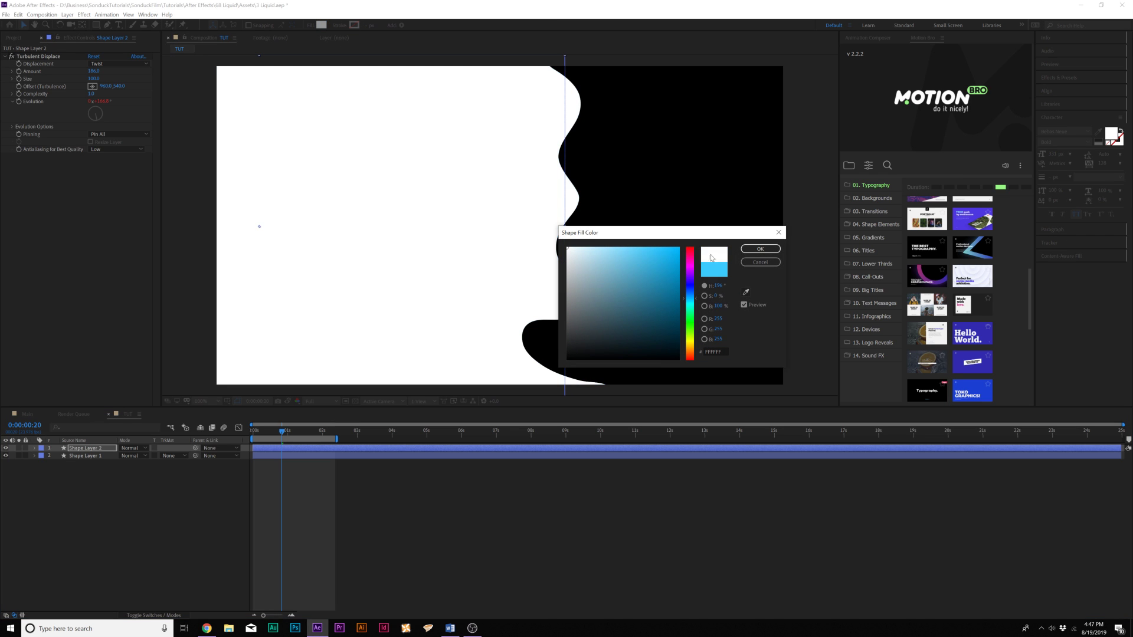
pyautogui.click(759, 249)
pyautogui.moveTo(258, 449); pyautogui.dragTo(285, 431)
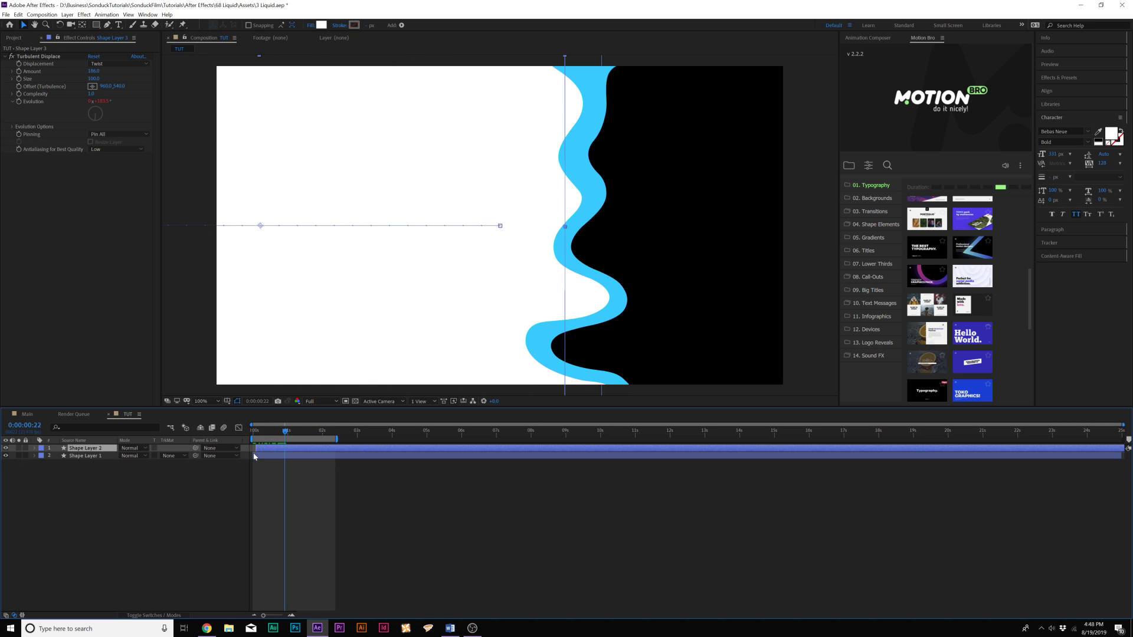
# Duplicate the white shape layer, offset the copy slightly later, and fill it with black.
pyautogui.hotkey('ctrl', 'd')
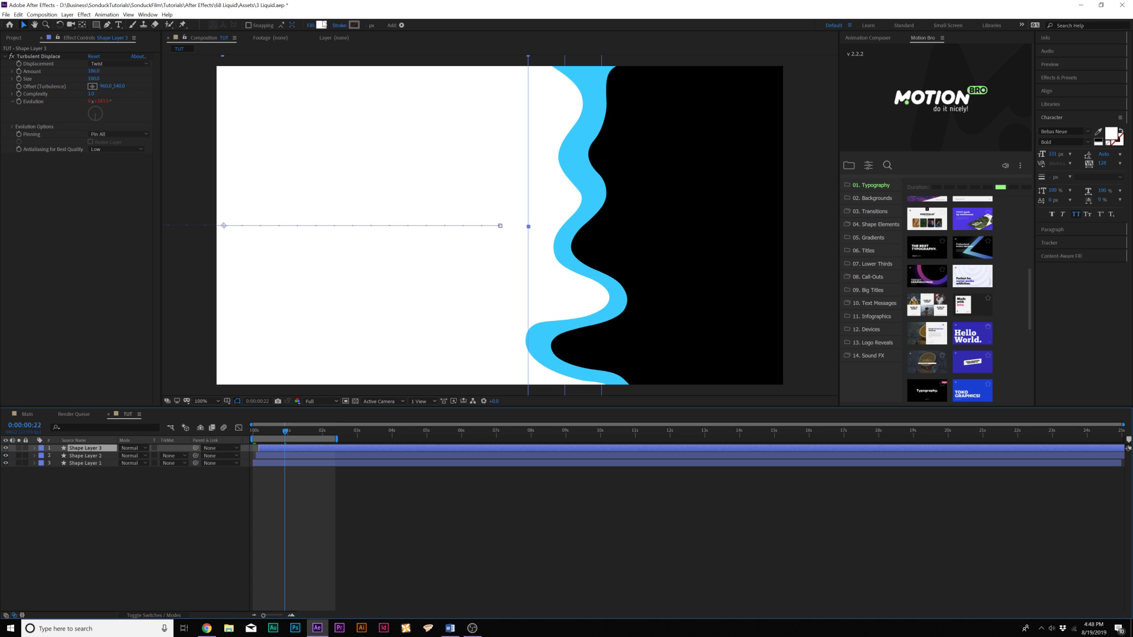
pyautogui.click(320, 25)
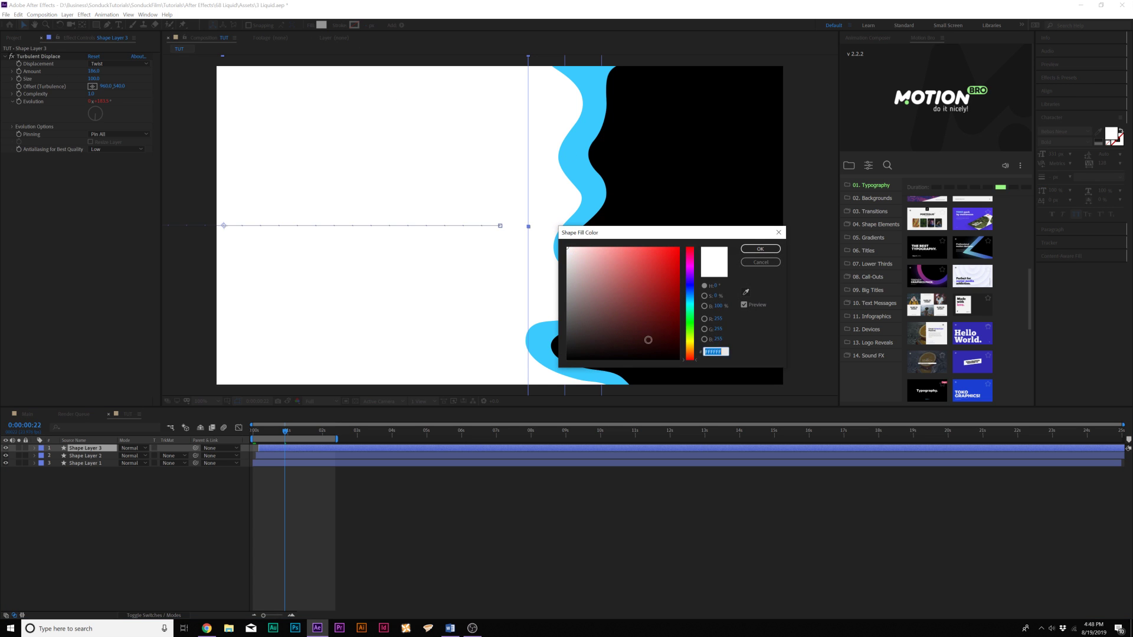
pyautogui.moveTo(647, 336); pyautogui.dragTo(537, 352)
pyautogui.click(761, 249)
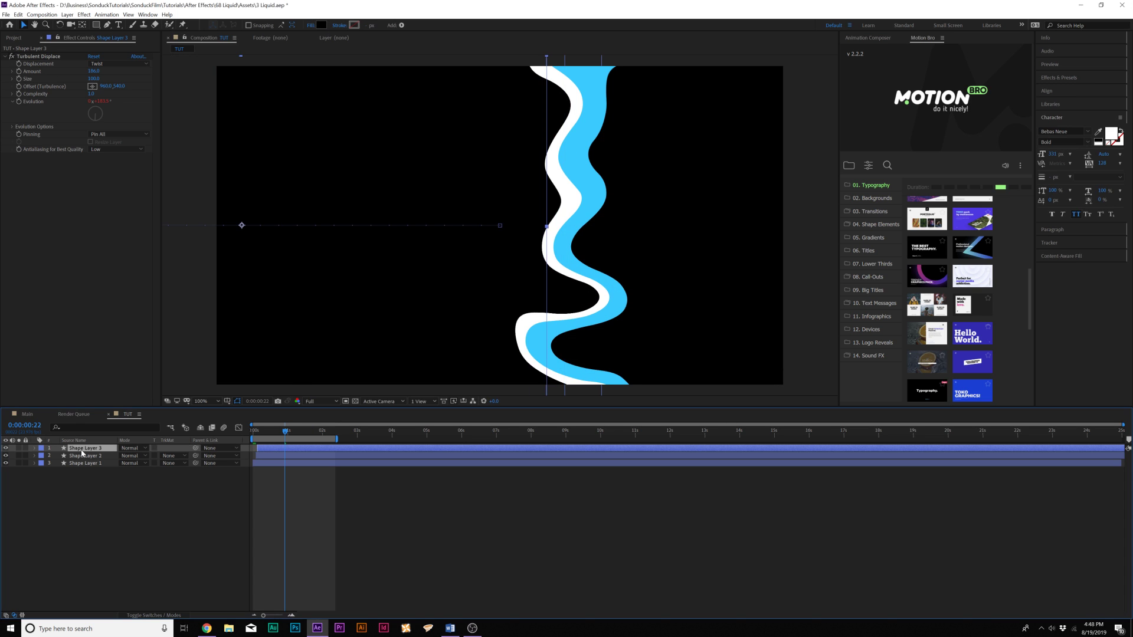
# Change the fill of the topmost shape layer copy to dark navy blue and preview the layered transition.
pyautogui.click(321, 26)
pyautogui.moveTo(690, 310); pyautogui.dragTo(695, 298)
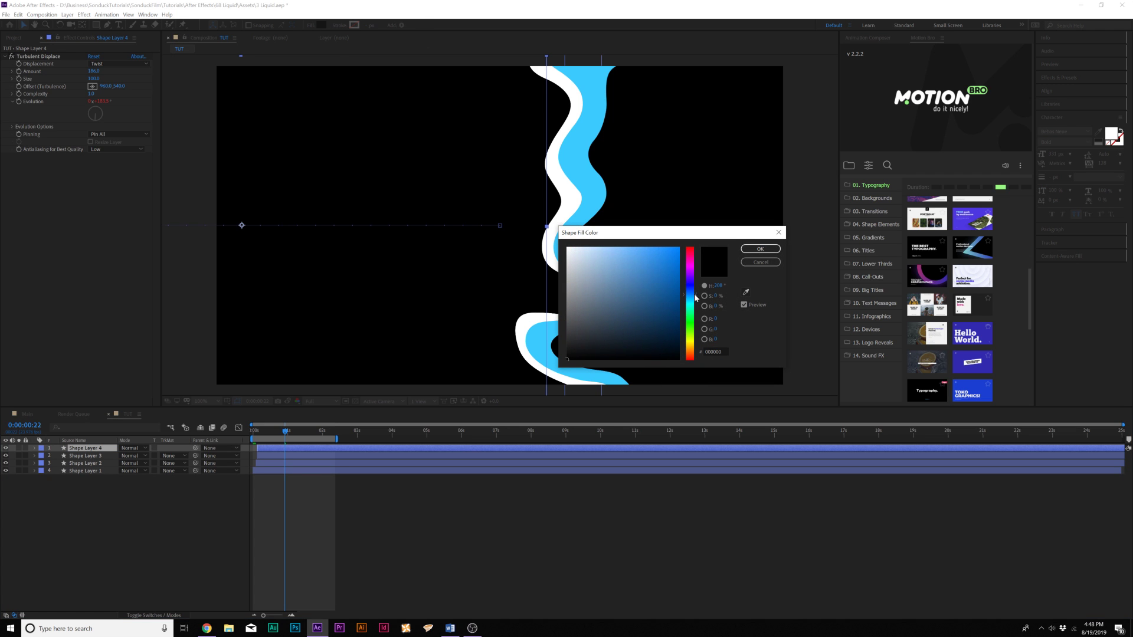
pyautogui.moveTo(631, 317); pyautogui.dragTo(728, 334)
pyautogui.click(760, 248)
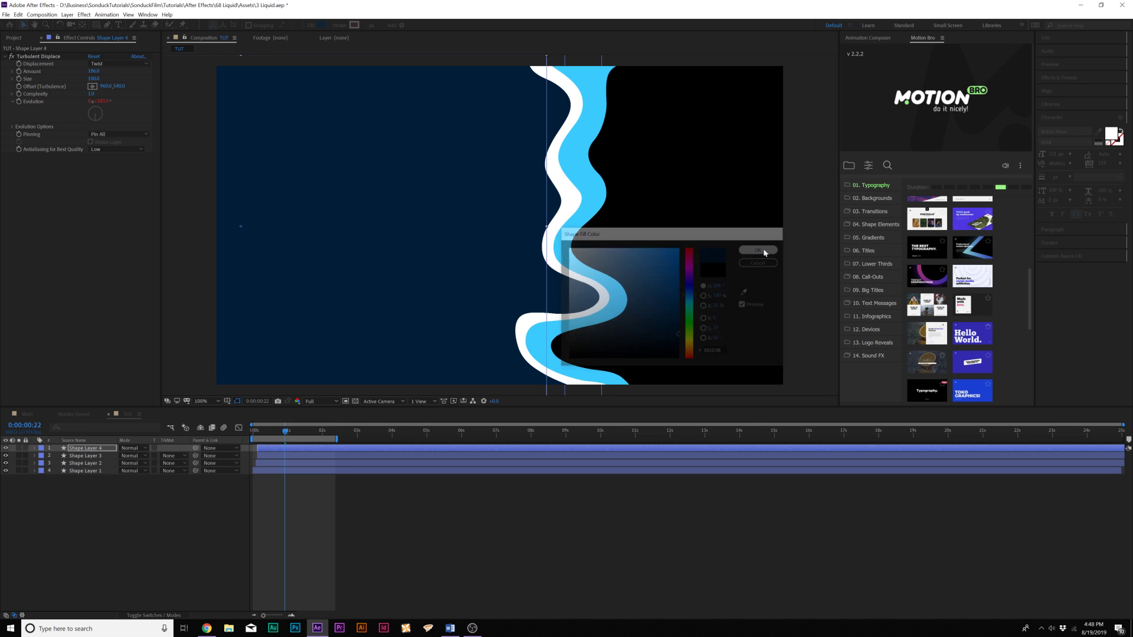
pyautogui.click(139, 524)
pyautogui.press('space')
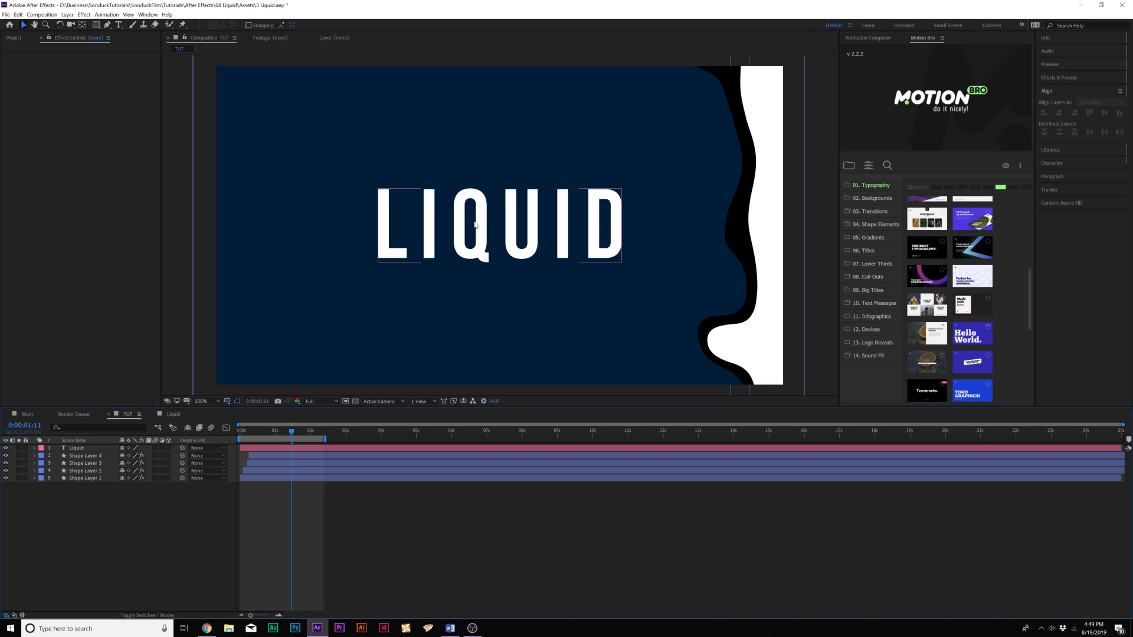
# Draw a wide, short rectangle directly beneath the LIQUID text, extending well past both ends of the word.
pyautogui.click(104, 29)
pyautogui.click(128, 26)
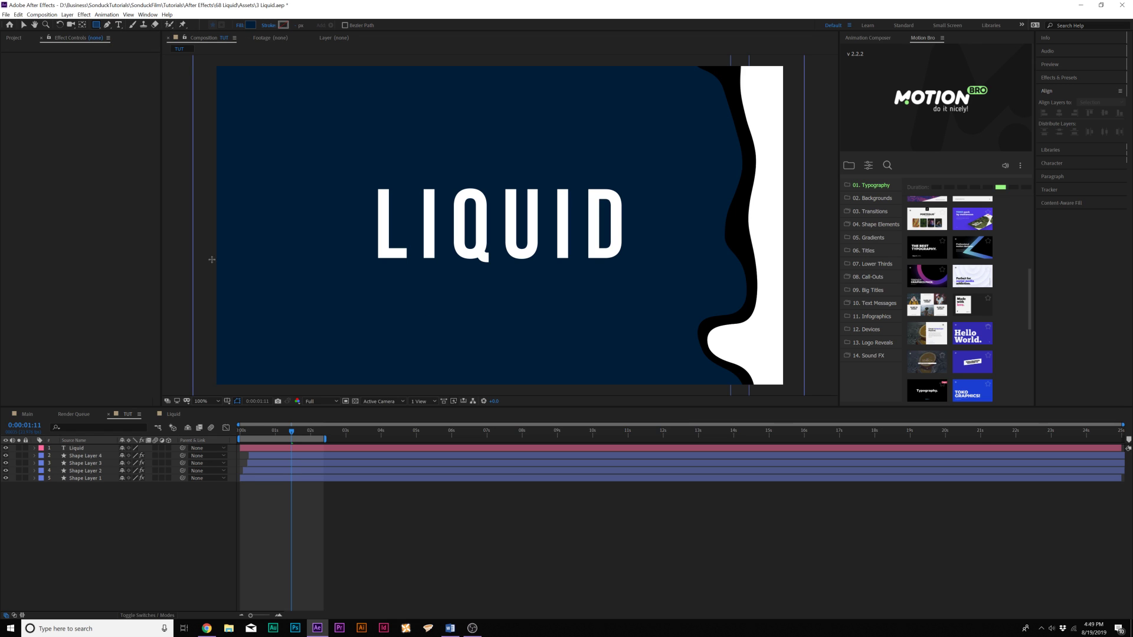
pyautogui.moveTo(224, 266)
pyautogui.mouseDown()
pyautogui.moveTo(678, 329)
pyautogui.moveTo(711, 307)
pyautogui.mouseUp()
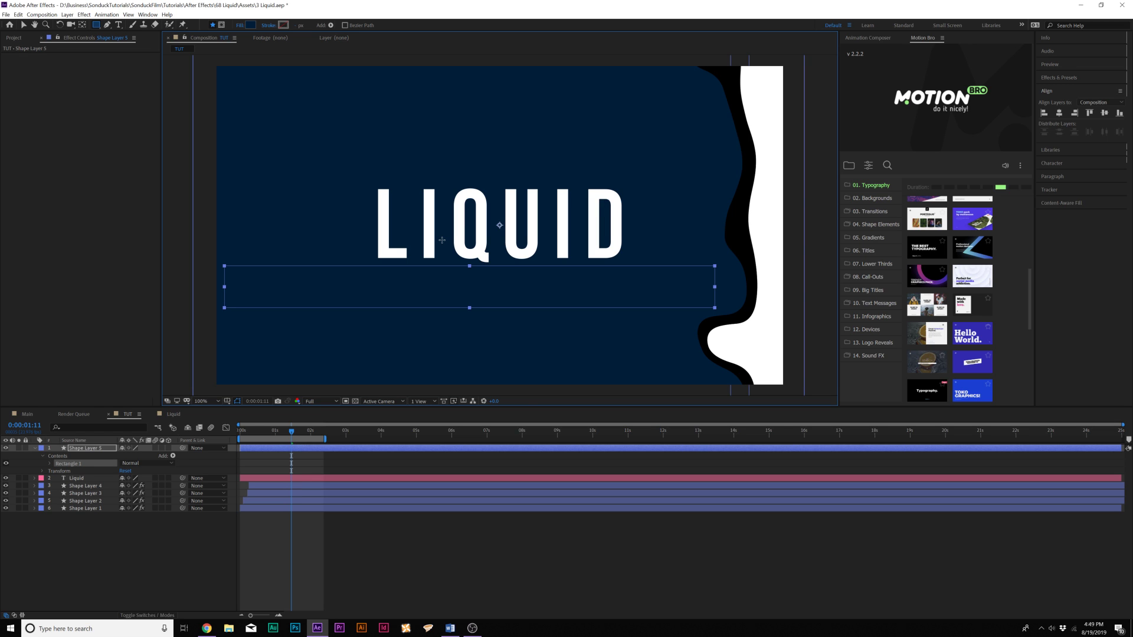
# Copy the Turbulent Displace effect from Shape Layer 4 onto the new rectangle layer, Shape Layer 5.
pyautogui.click(80, 486)
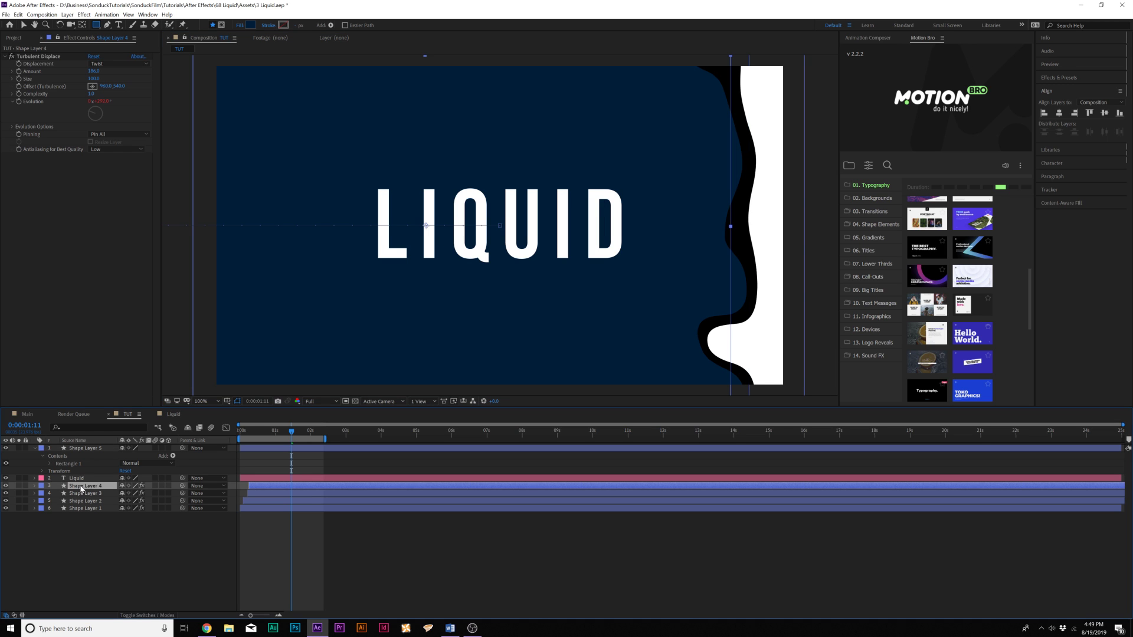
pyautogui.click(39, 57)
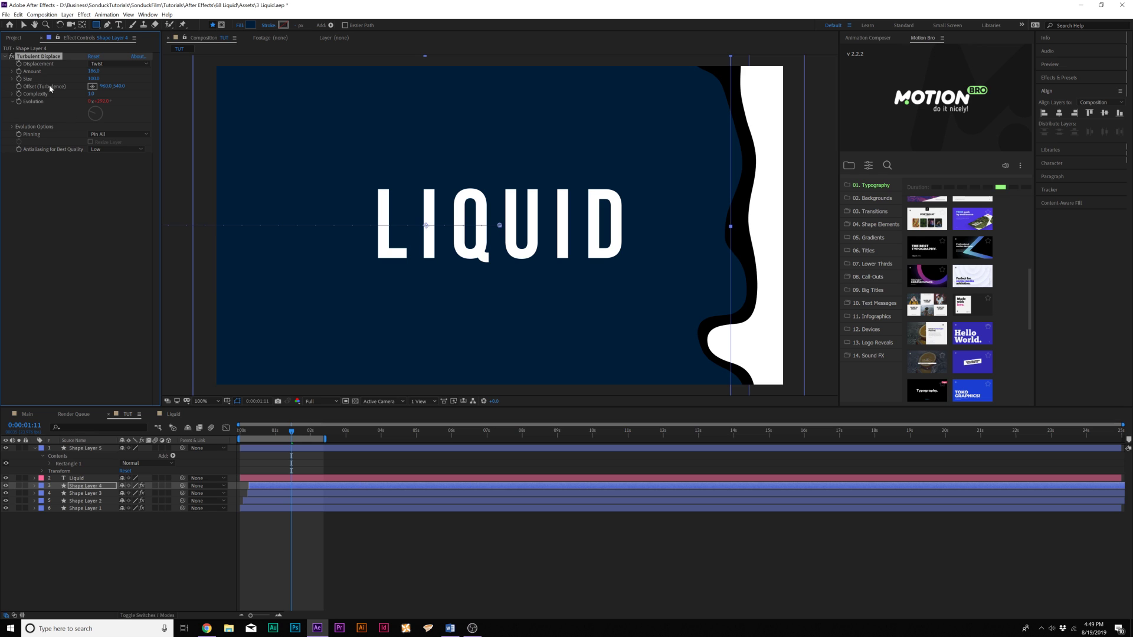
pyautogui.click(73, 450)
pyautogui.hotkey('ctrl', 'v')
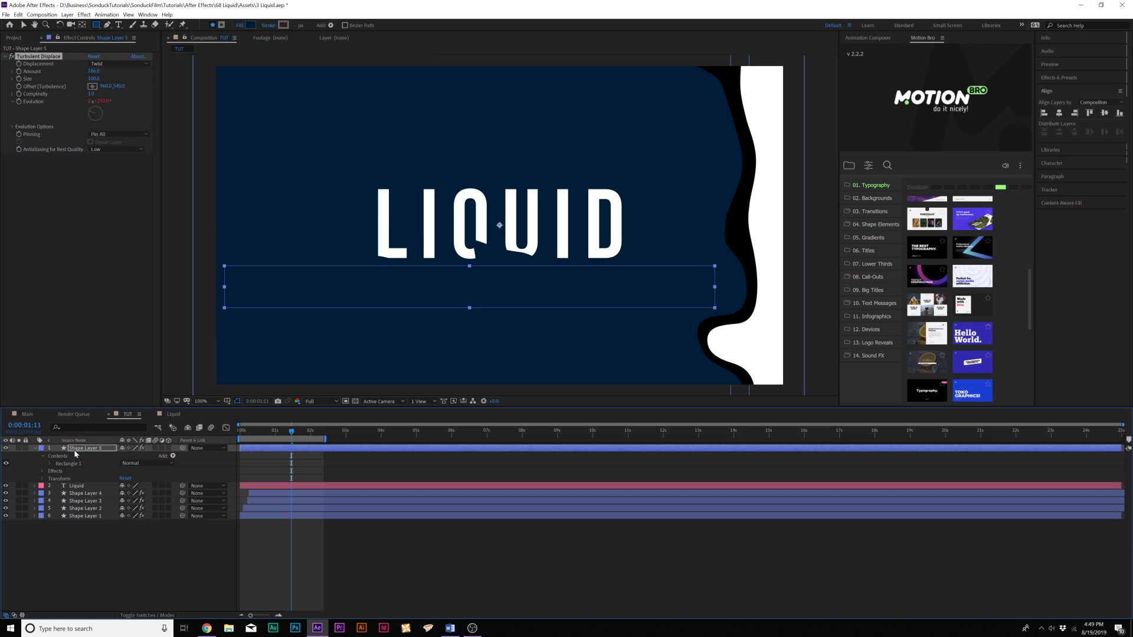
# Change the displaced rectangle's fill colour to white.
pyautogui.click(251, 26)
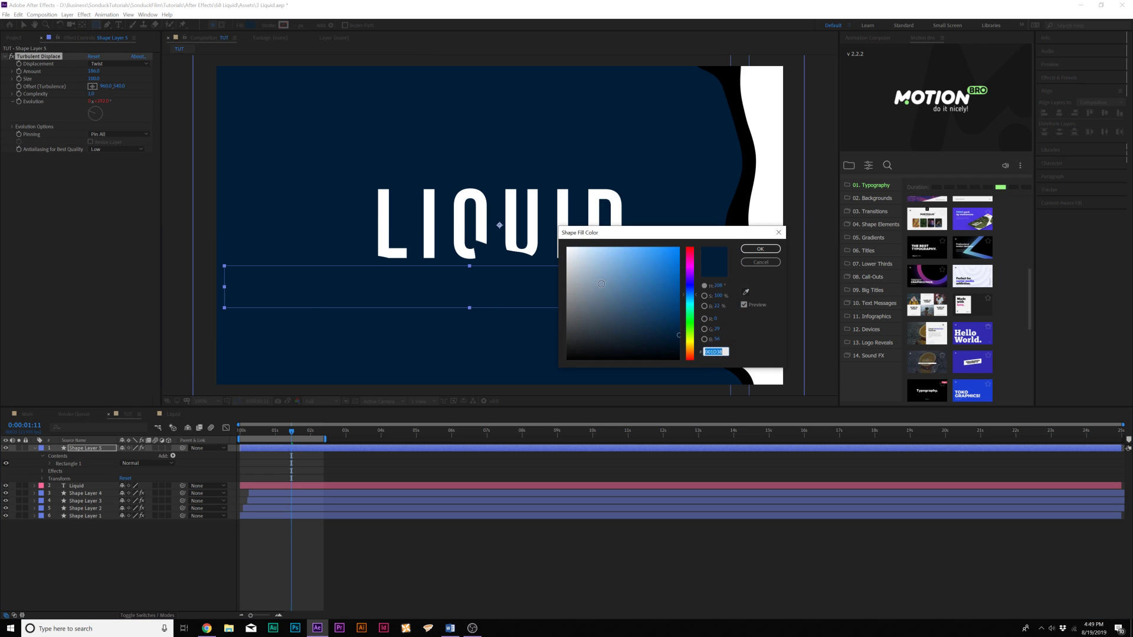
pyautogui.moveTo(579, 263); pyautogui.dragTo(565, 242)
pyautogui.click(760, 249)
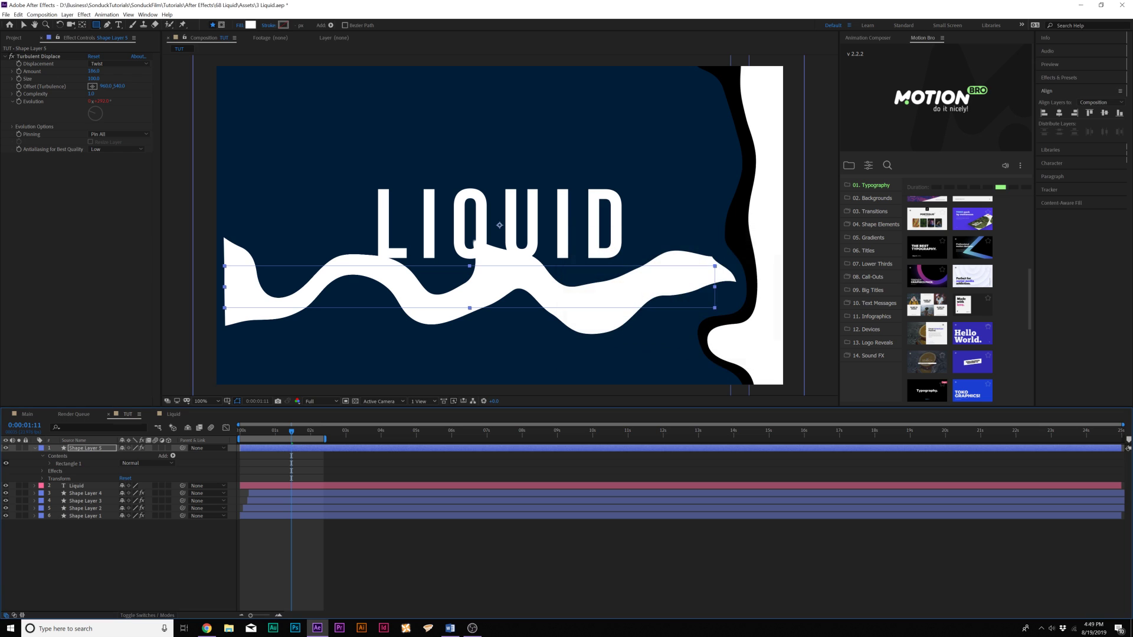
pyautogui.click(153, 584)
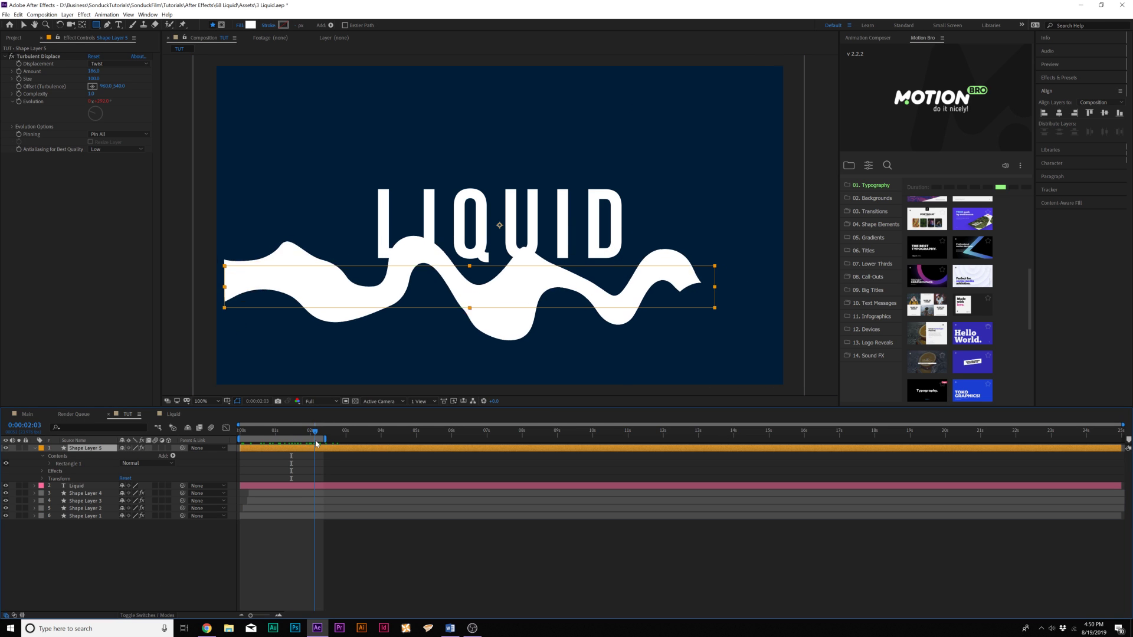
# Keyframe the rectangle layer's position at 0:00:01:20, lowering it until the wave sits completely below the LIQUID text.
pyautogui.moveTo(313, 440); pyautogui.dragTo(305, 440)
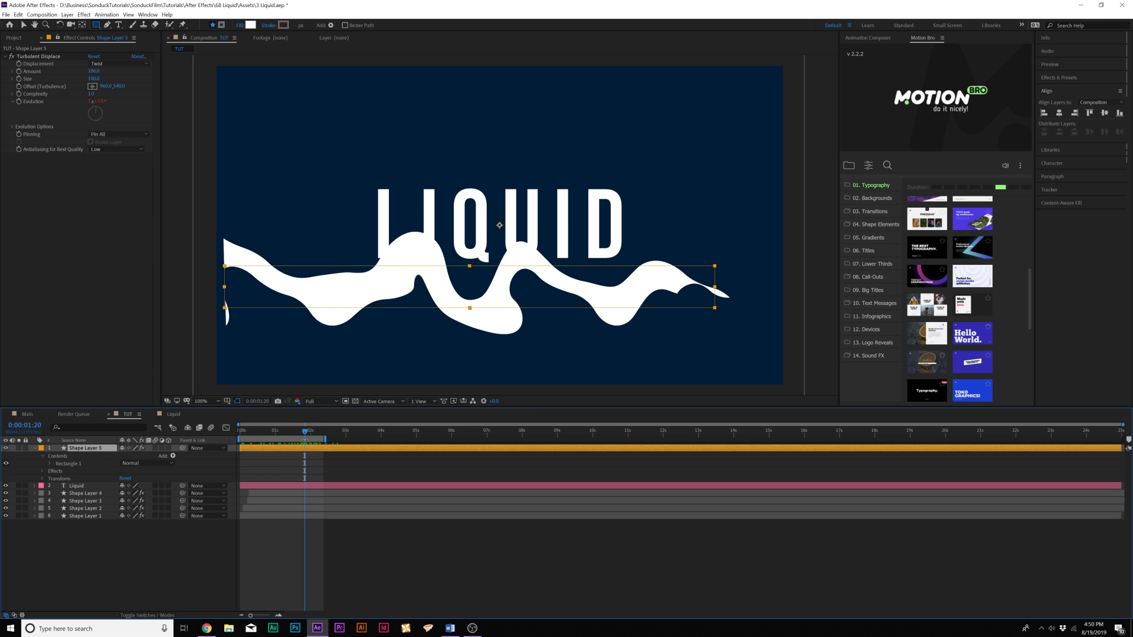
pyautogui.press('p')
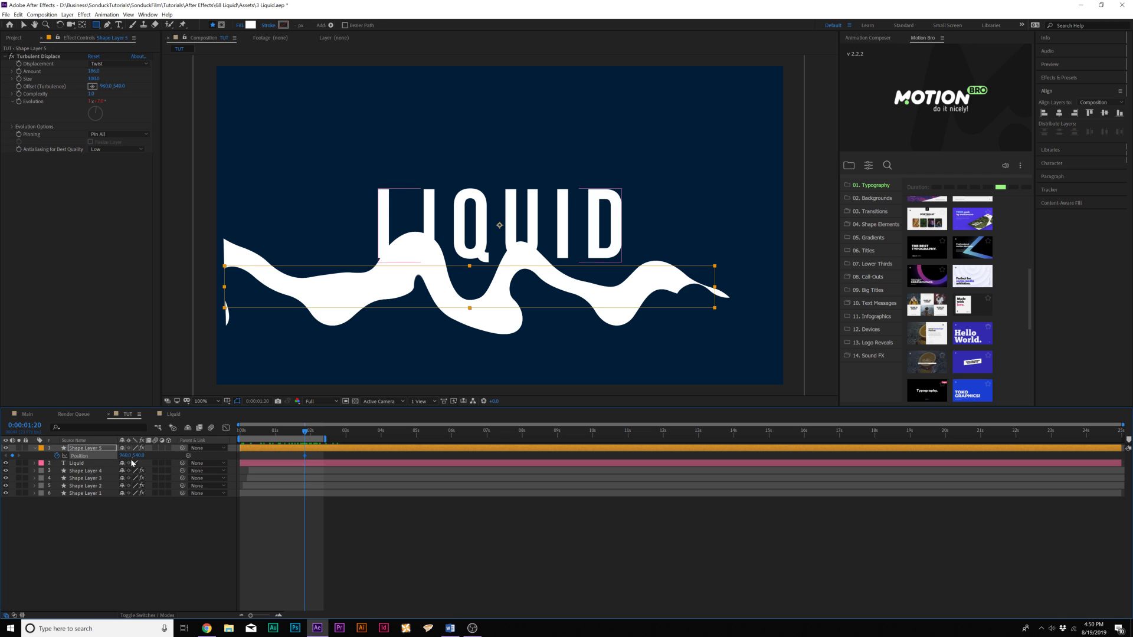
pyautogui.moveTo(138, 455); pyautogui.dragTo(187, 463)
# Add a position keyframe at 0:00:03:21 that raises the rectangle layer so its outline sits above the LIQUID text.
pyautogui.moveTo(306, 437); pyautogui.dragTo(369, 440)
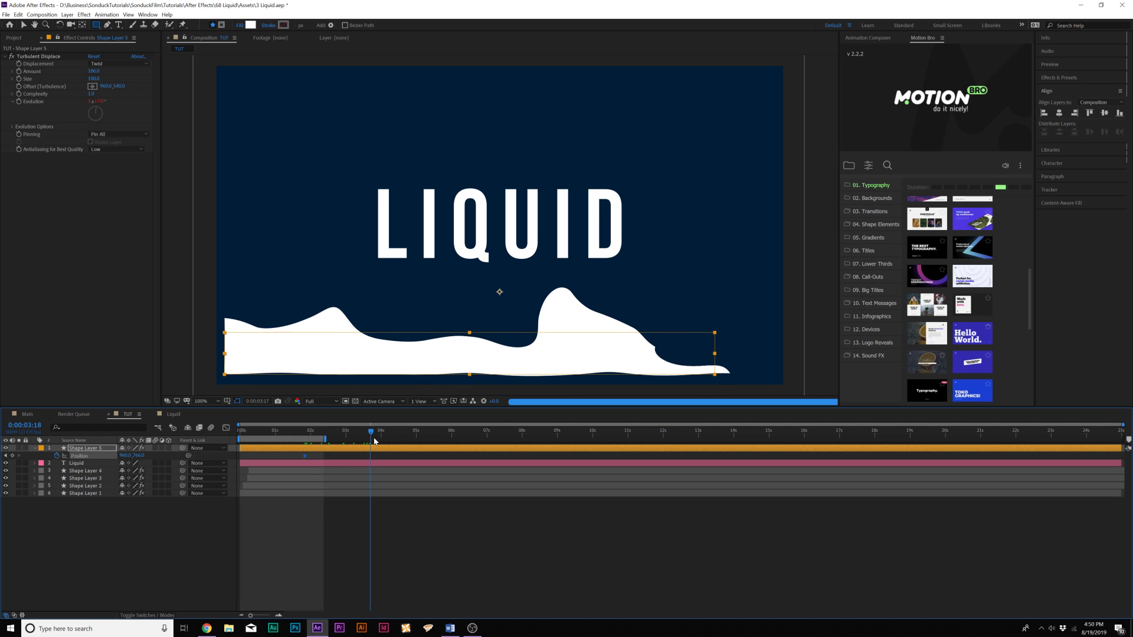
pyautogui.moveTo(373, 442); pyautogui.dragTo(379, 442)
pyautogui.moveTo(141, 455); pyautogui.dragTo(118, 454)
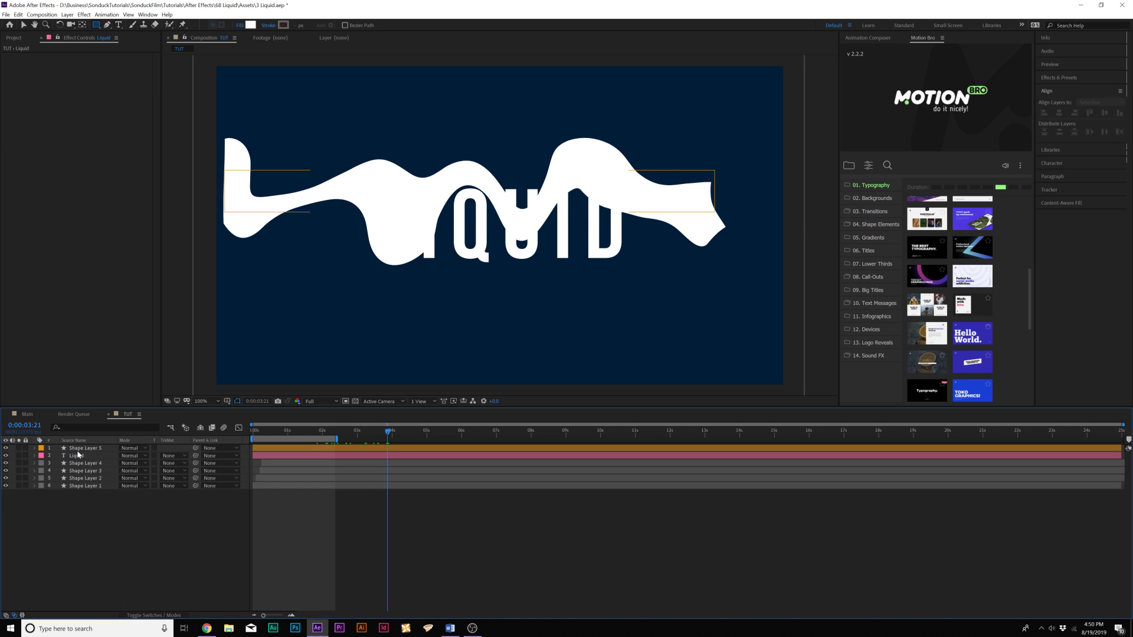
# Pre-compose the Liquid text layer into a composition named Text, moving all attributes into it.
pyautogui.click(80, 463)
pyautogui.click(76, 455)
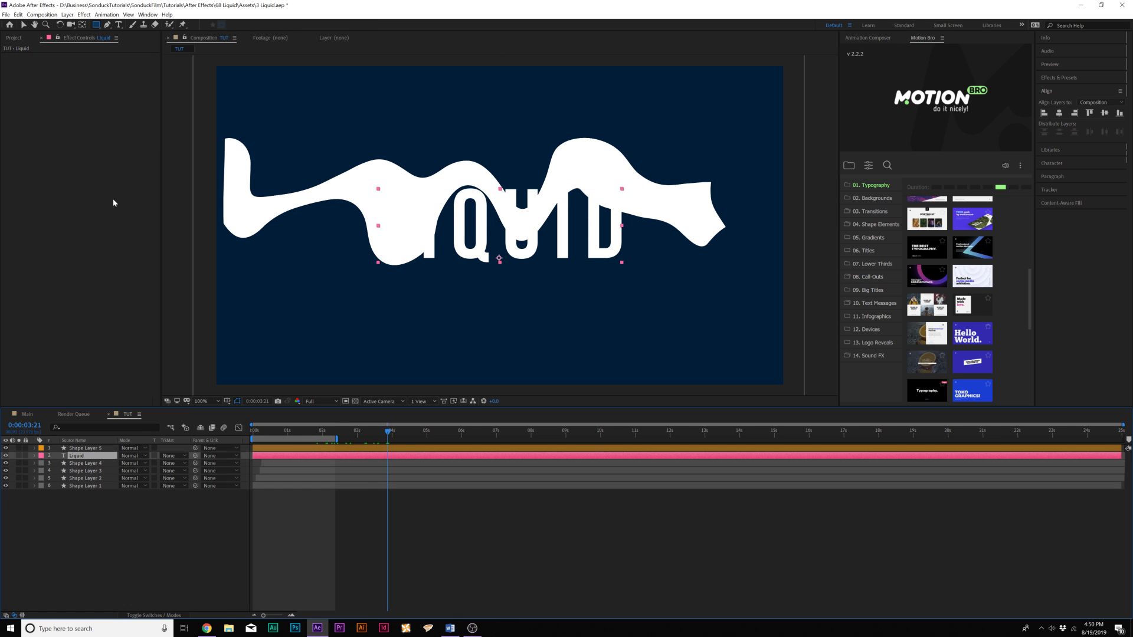
pyautogui.click(65, 14)
pyautogui.click(109, 304)
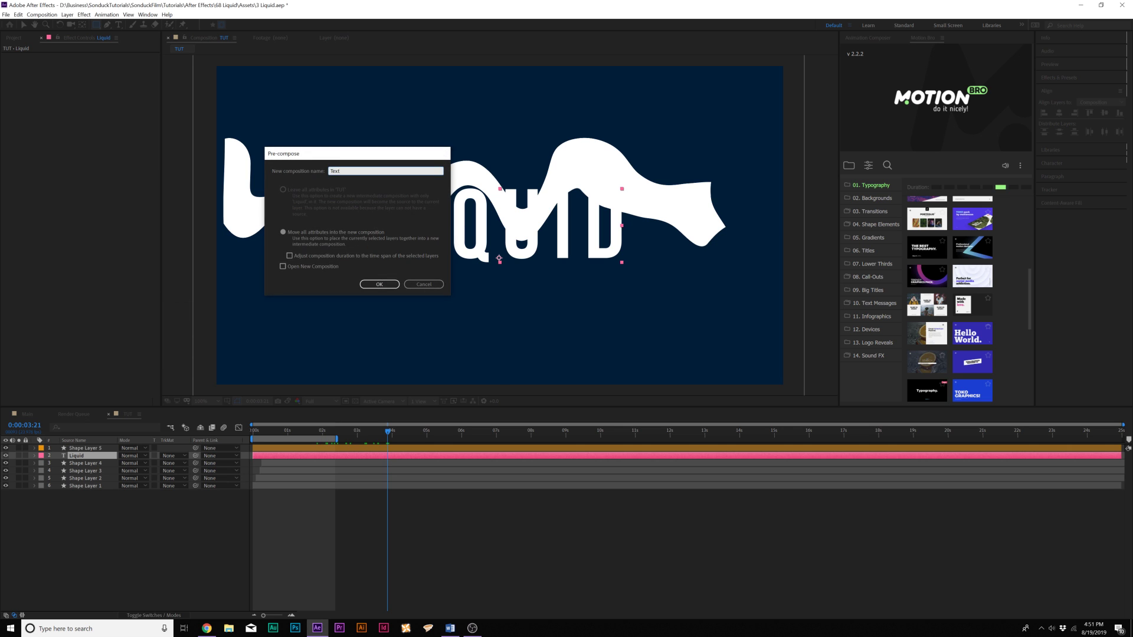
pyautogui.press('Return')
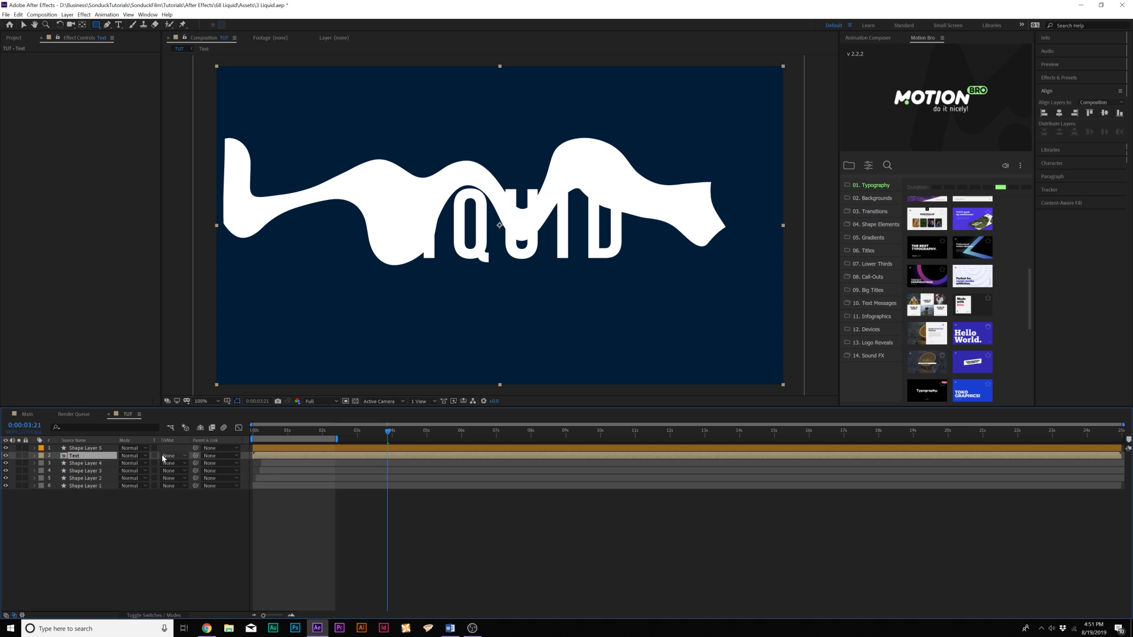
# Set the Text layer's track matte to the alpha of Shape Layer 5 and preview the reveal.
pyautogui.click(168, 456)
pyautogui.click(183, 473)
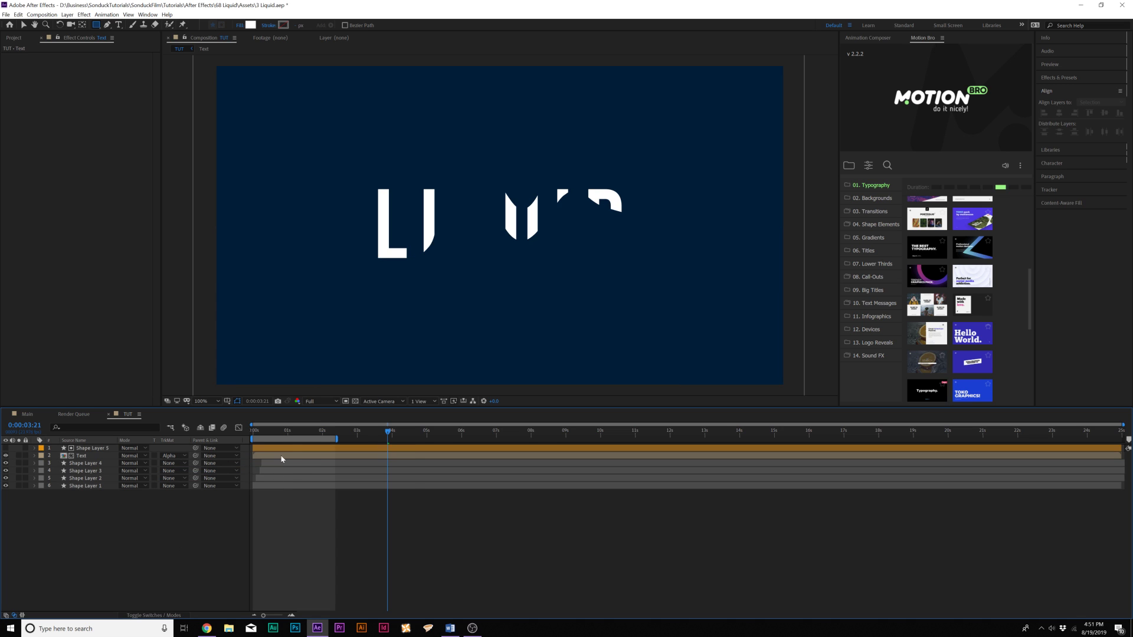
pyautogui.press('space')
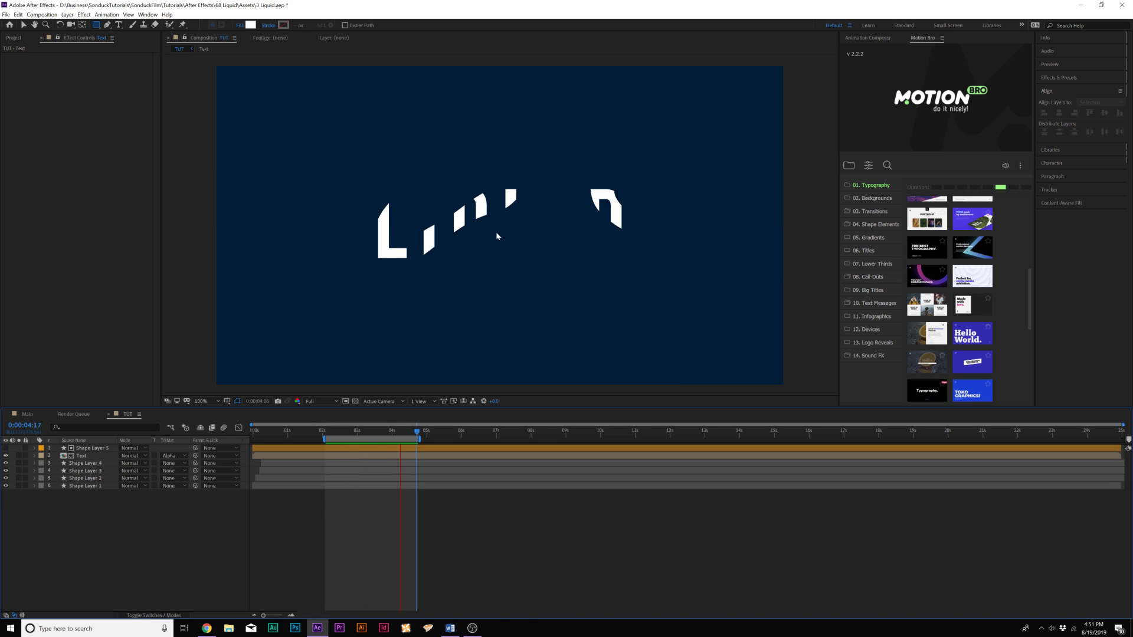
pyautogui.press('space')
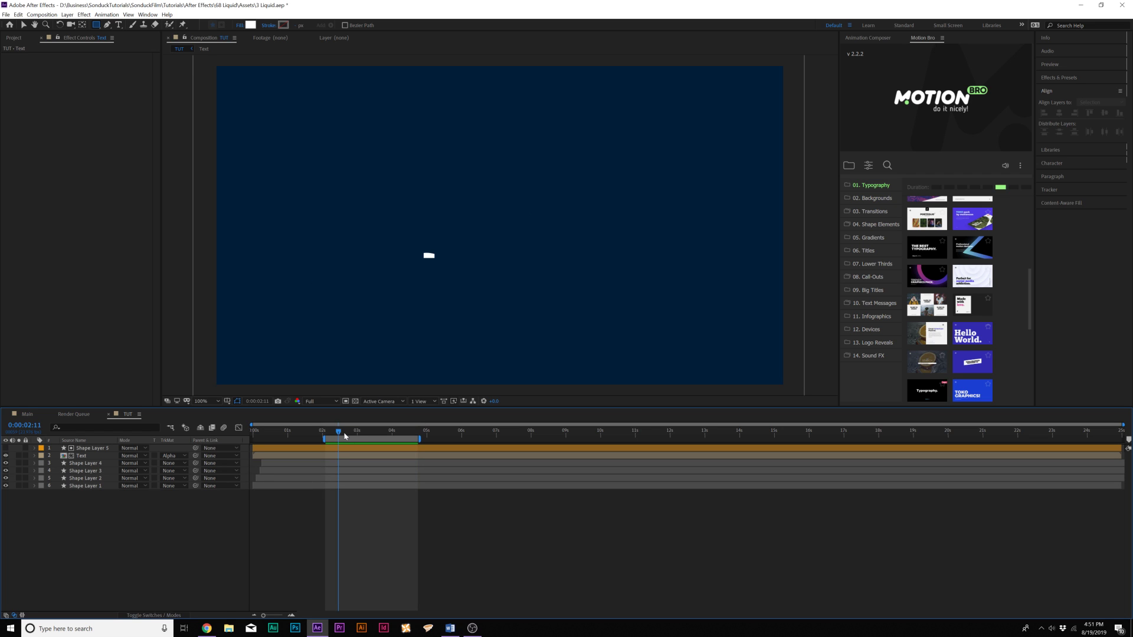
# Add a Fill effect to the Text layer and set its colour to lime yellow.
pyautogui.moveTo(345, 436); pyautogui.dragTo(361, 436)
pyautogui.click(91, 459)
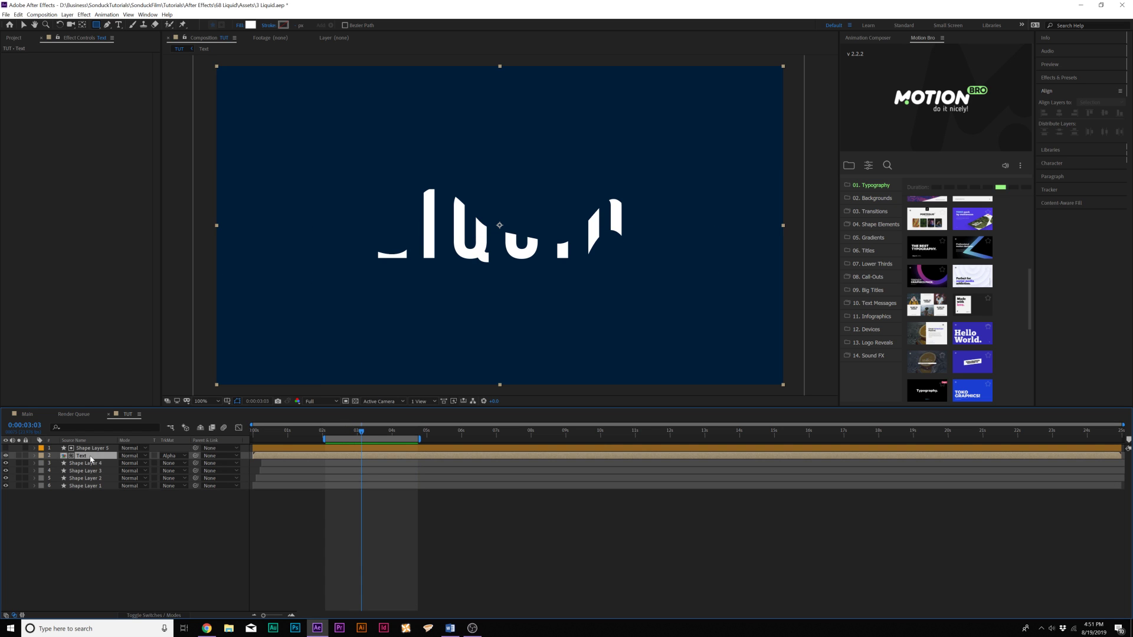
pyautogui.click(86, 15)
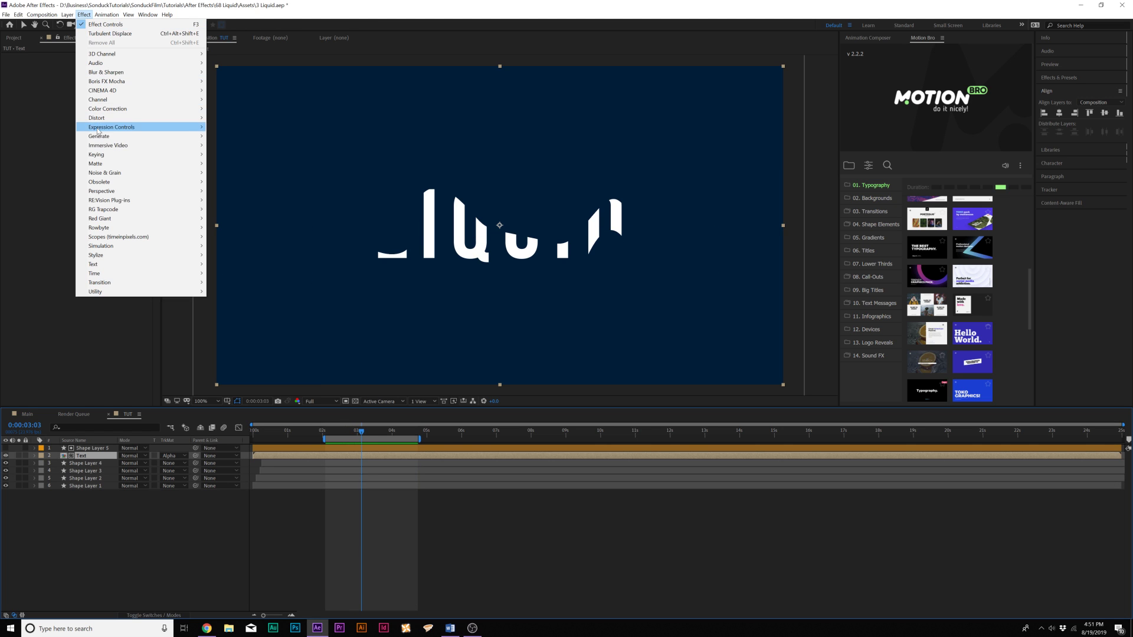
pyautogui.moveTo(100, 137)
pyautogui.click(236, 274)
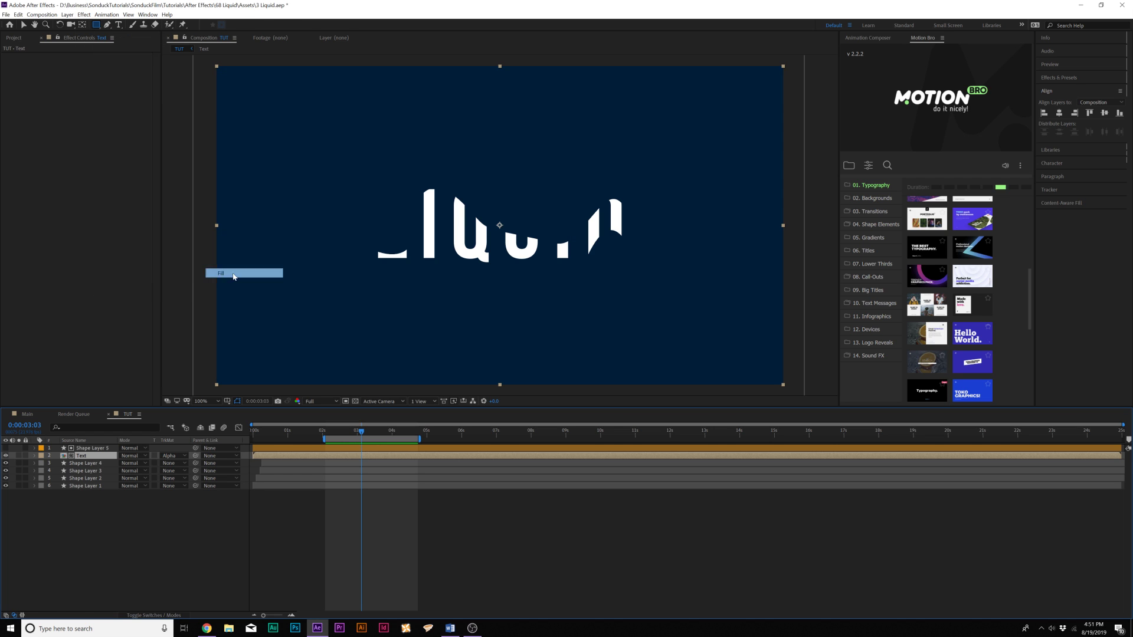
pyautogui.click(93, 78)
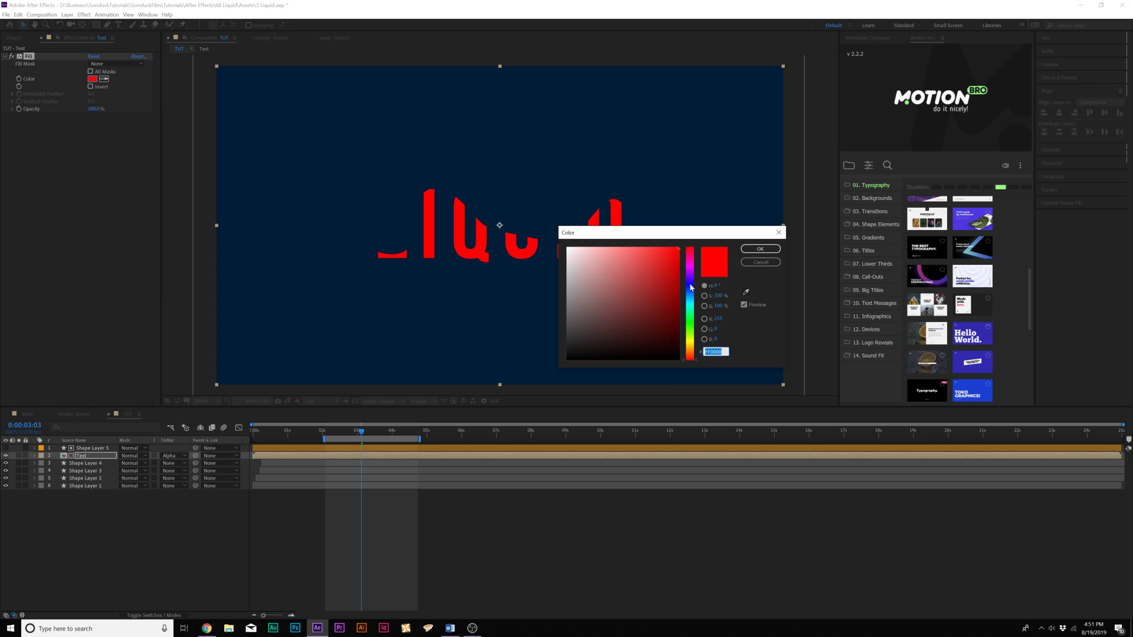
pyautogui.moveTo(690, 287); pyautogui.dragTo(690, 283)
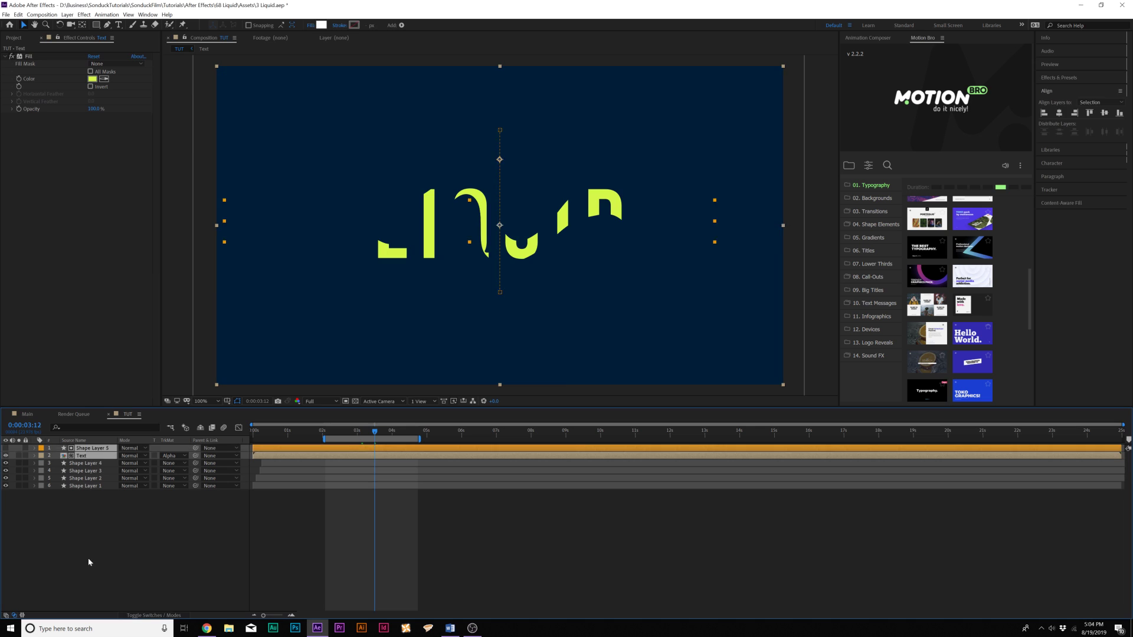
# Duplicate the Text layer together with its matte shape layer and offset the new matte slightly later in the timeline.
pyautogui.click(82, 448)
pyautogui.keyDown('shift'); pyautogui.click(82, 448); pyautogui.keyUp('shift')
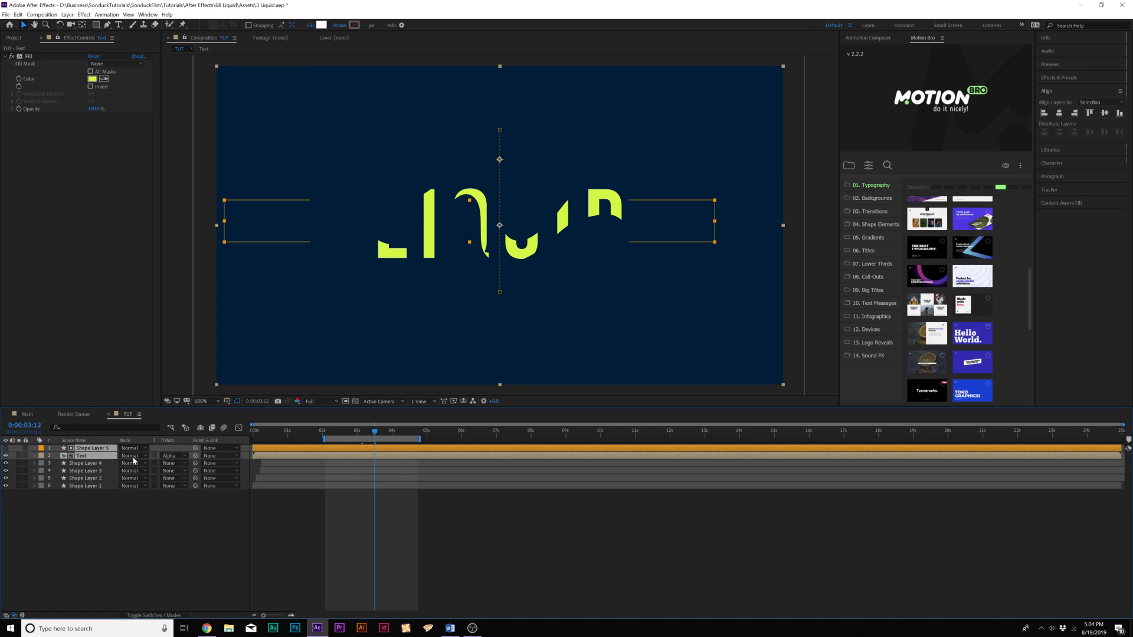
pyautogui.hotkey('ctrl', 'd')
pyautogui.click(134, 538)
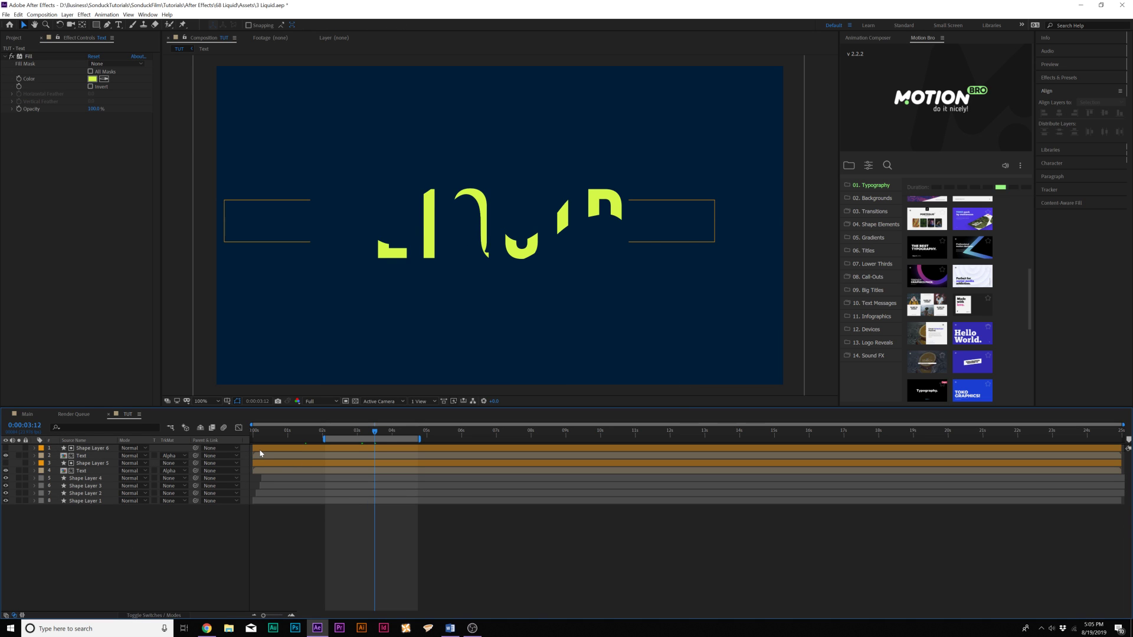
pyautogui.moveTo(260, 450); pyautogui.dragTo(261, 451)
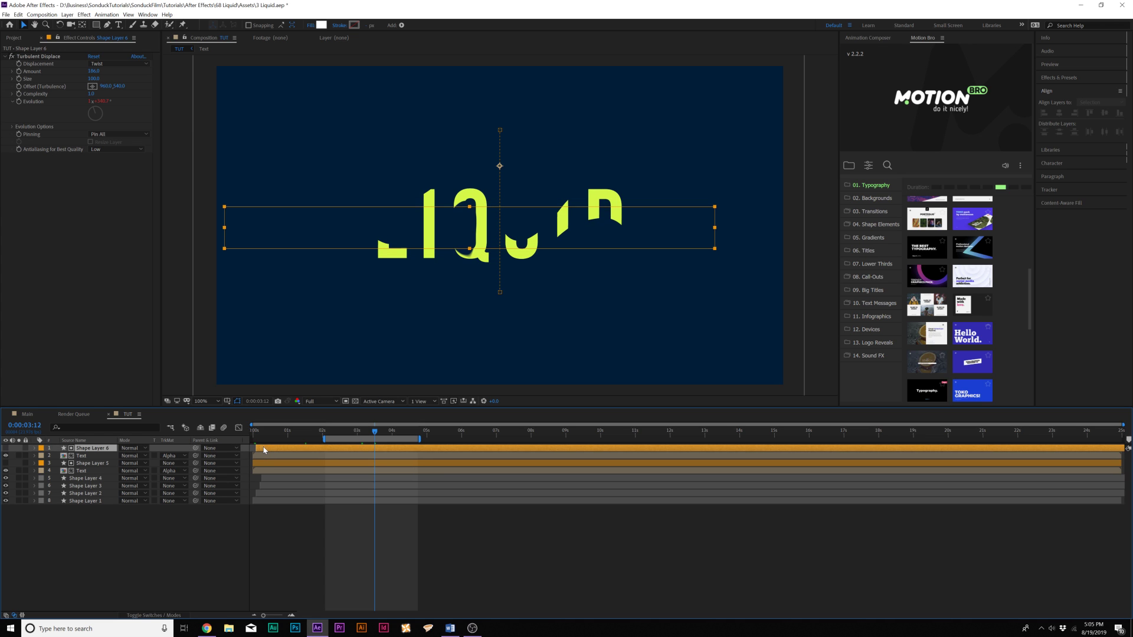
# Change the upper Text copy's Fill colour to purple and shift its matte, Shape Layer 6, further along the timeline.
pyautogui.click(80, 456)
pyautogui.click(92, 79)
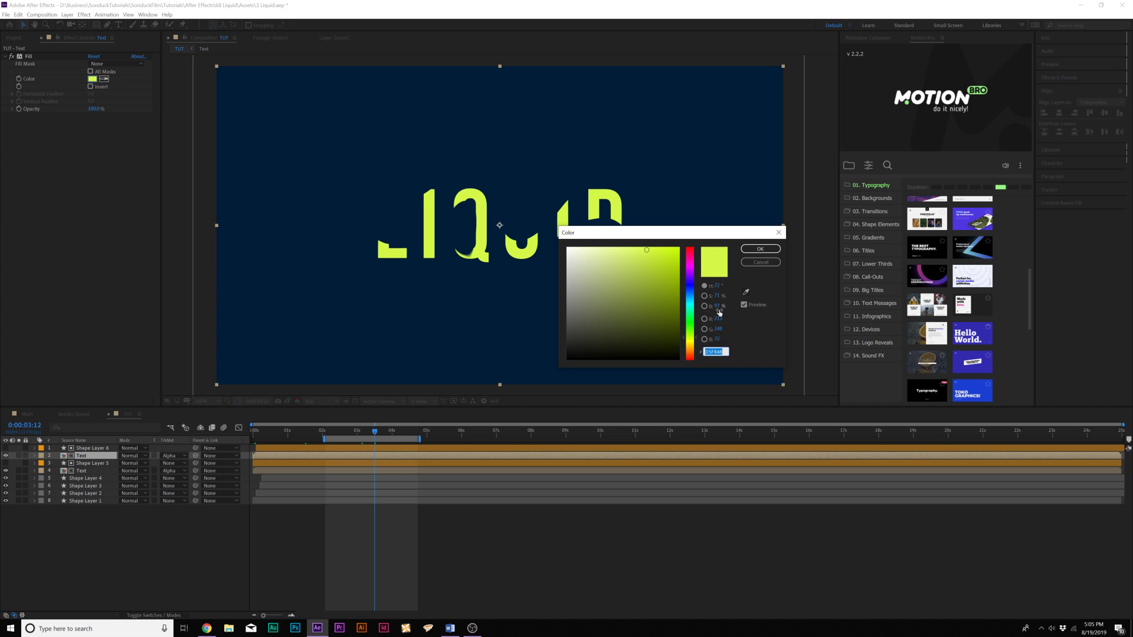
pyautogui.moveTo(693, 306); pyautogui.dragTo(693, 282)
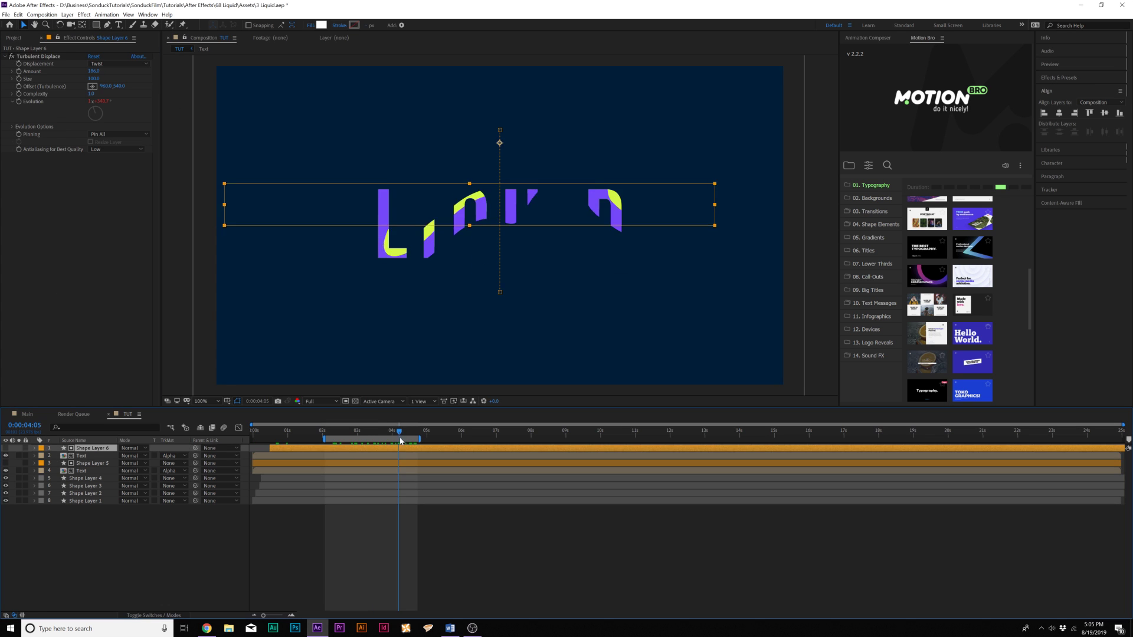
pyautogui.moveTo(399, 439); pyautogui.dragTo(369, 448)
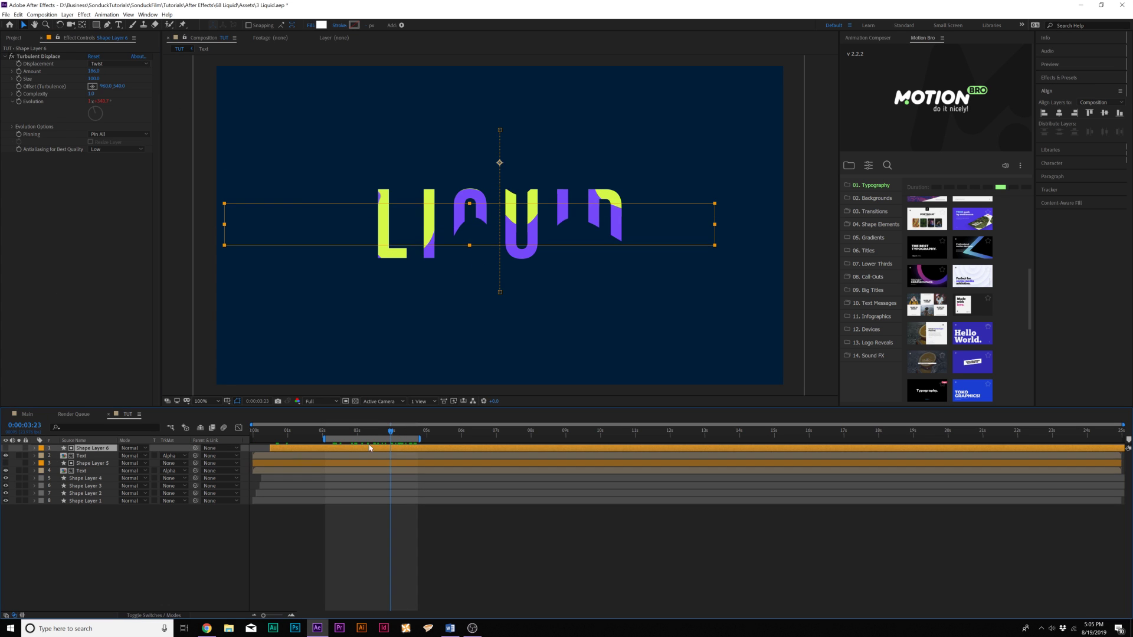
# Duplicate the purple Text layer with its matte and increase the new matte rectangle's height to about 605 px, covering the whole word.
pyautogui.keyDown('ctrl'); pyautogui.click(87, 457); pyautogui.keyUp('ctrl')
pyautogui.hotkey('ctrl', 'd')
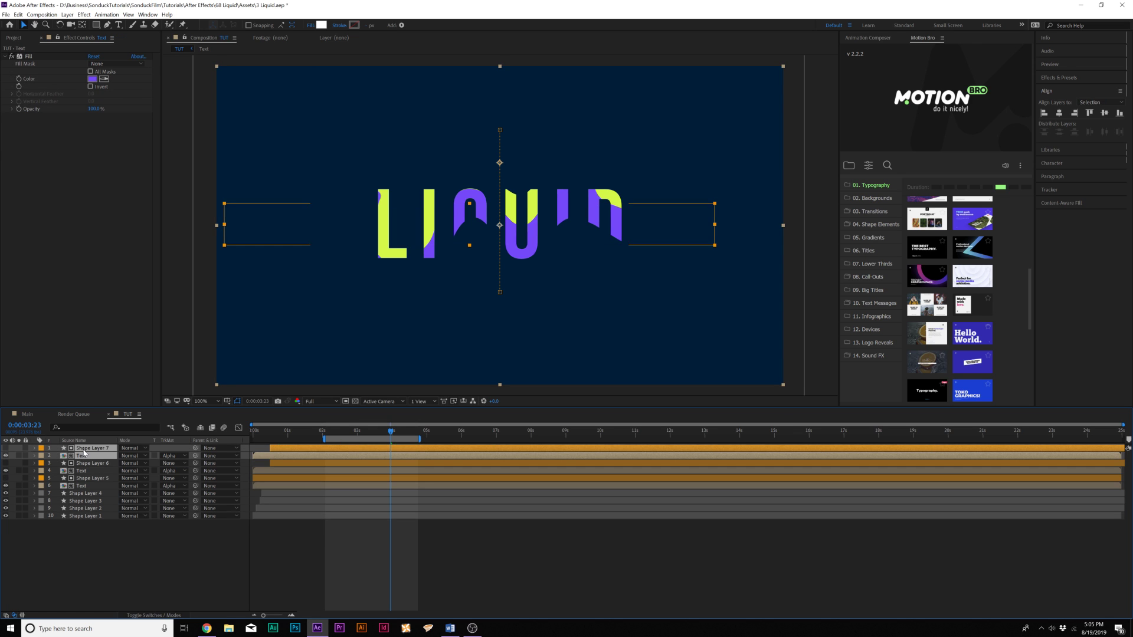
pyautogui.click(84, 449)
pyautogui.click(34, 449)
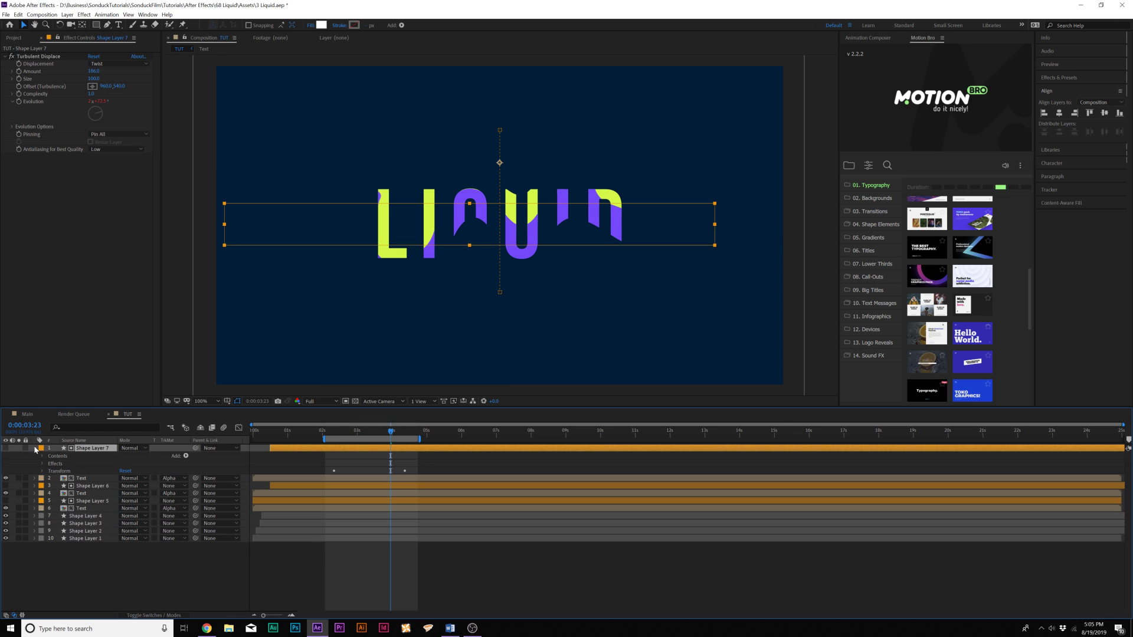
pyautogui.click(43, 456)
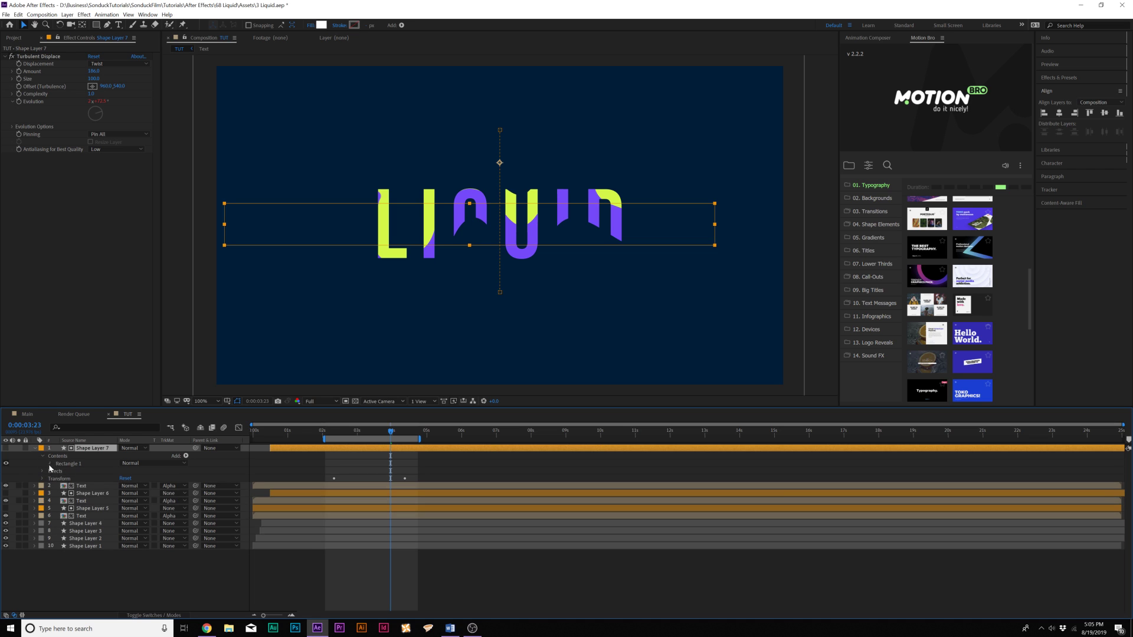
pyautogui.click(50, 465)
pyautogui.click(57, 471)
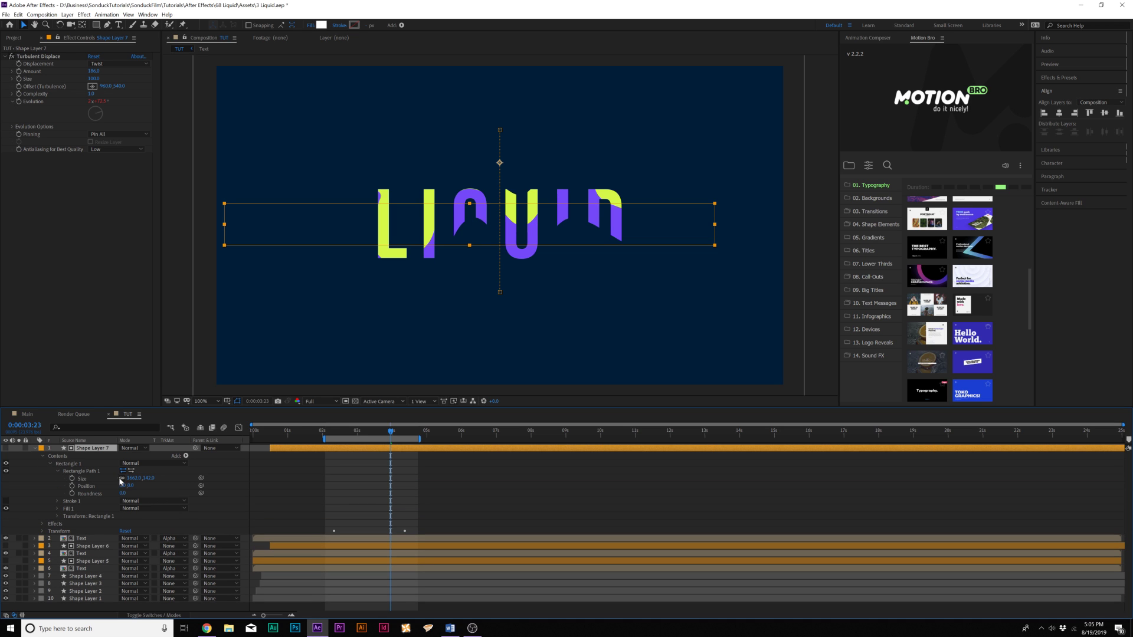
pyautogui.moveTo(145, 482); pyautogui.dragTo(417, 482)
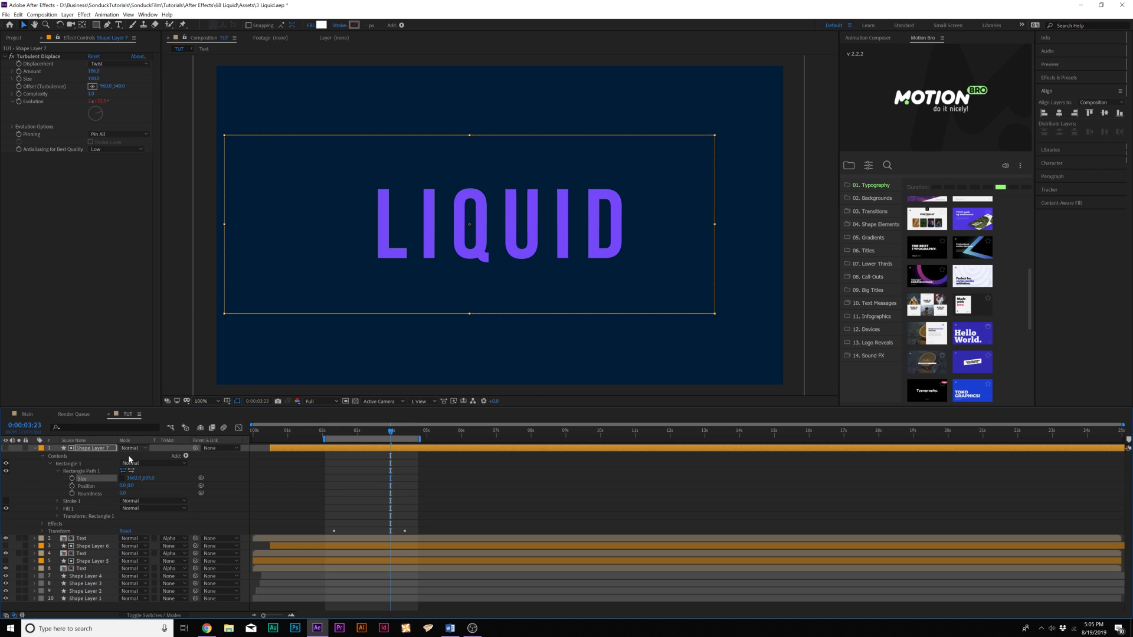
# Set the topmost Text copy's Fill colour to white (FFFFFF) and move it and its matte later in the timeline.
pyautogui.click(83, 538)
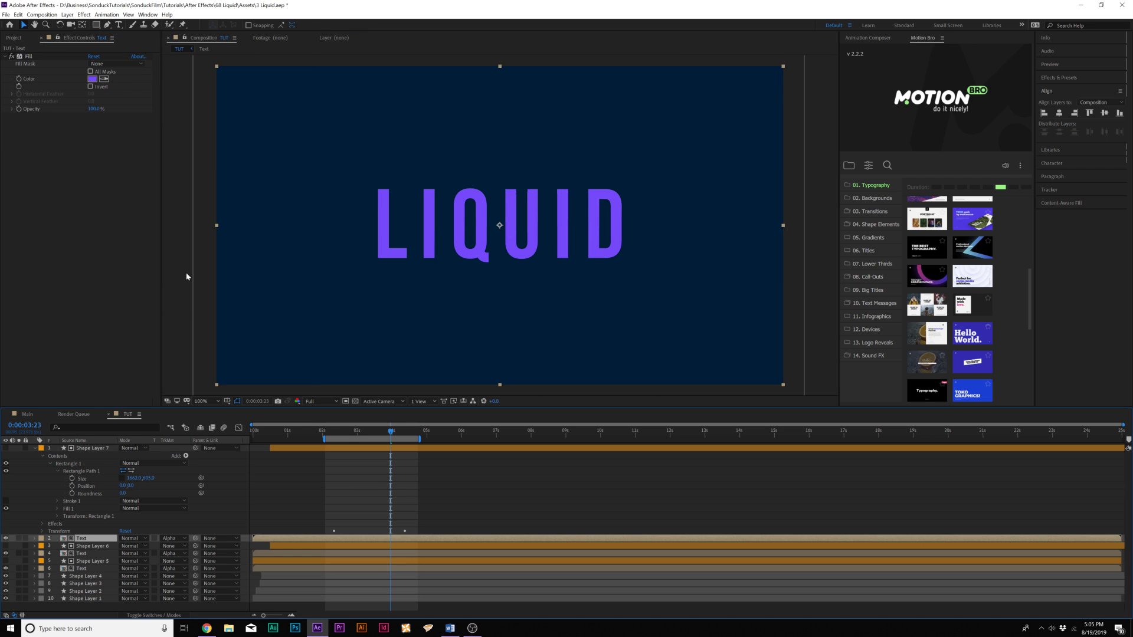
pyautogui.click(91, 79)
pyautogui.moveTo(603, 299); pyautogui.dragTo(563, 244)
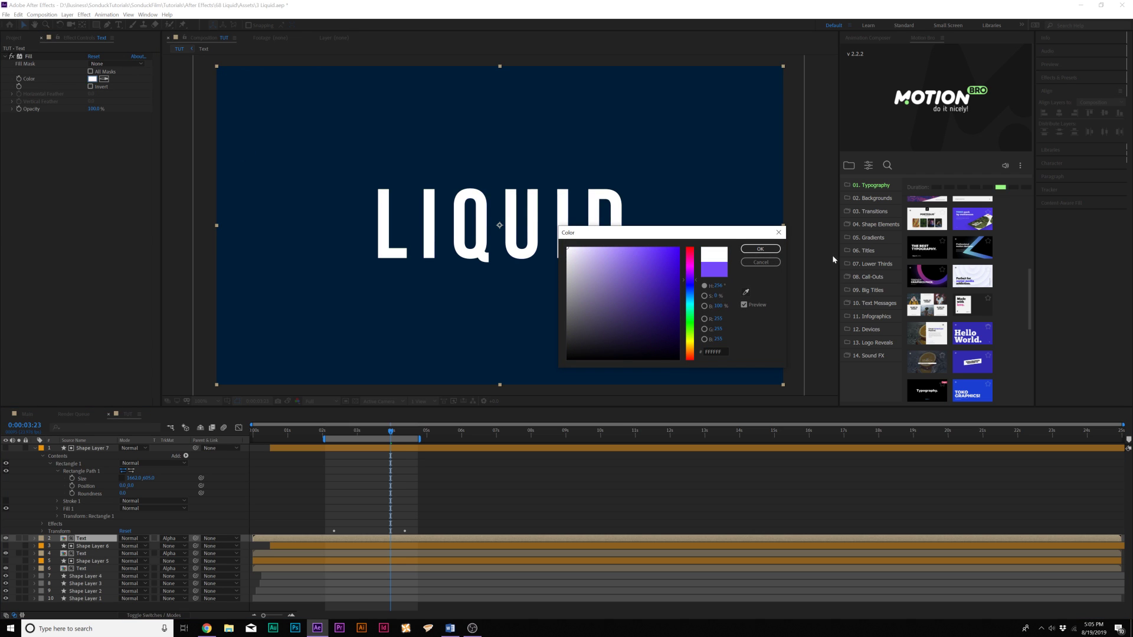
pyautogui.click(760, 248)
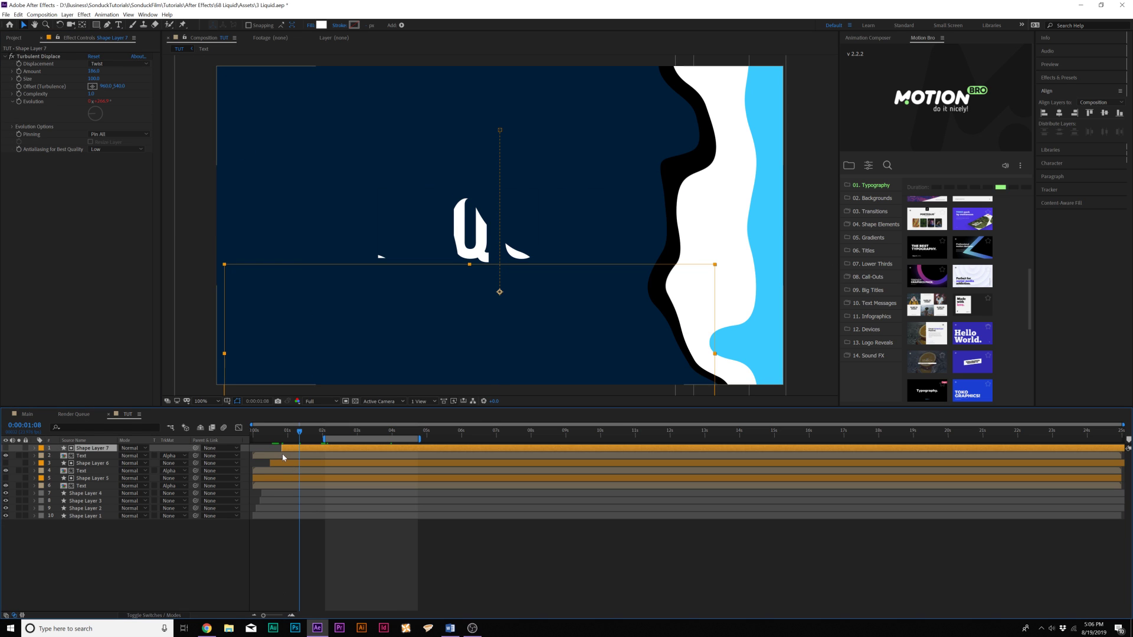
pyautogui.keyDown('shift'); pyautogui.click(300, 457); pyautogui.keyUp('shift')
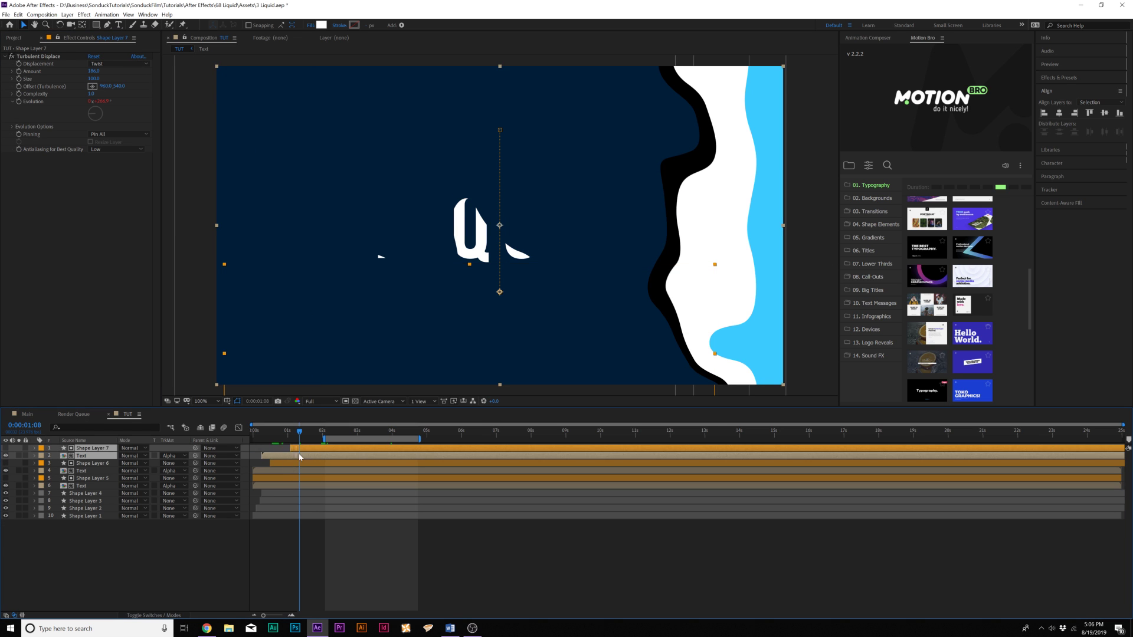
pyautogui.moveTo(300, 457); pyautogui.dragTo(341, 431)
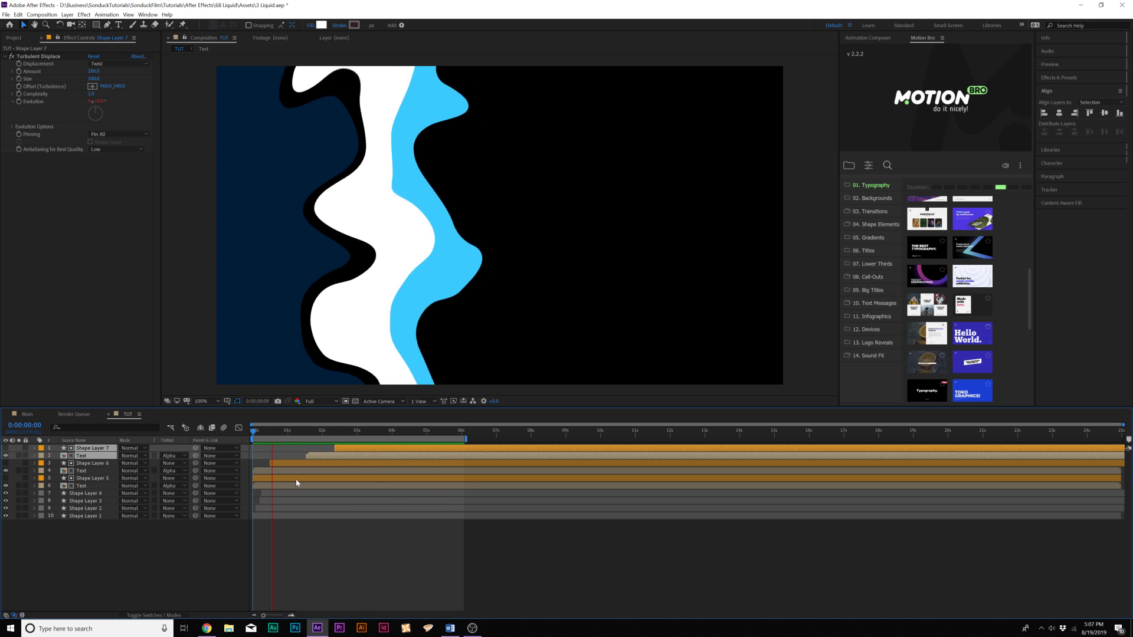
# Pre-compose the three Text layers together with their shape mattes into a composition named Liquid Title.
pyautogui.click(296, 484)
pyautogui.keyDown('ctrl'); pyautogui.click(86, 461); pyautogui.keyUp('ctrl')
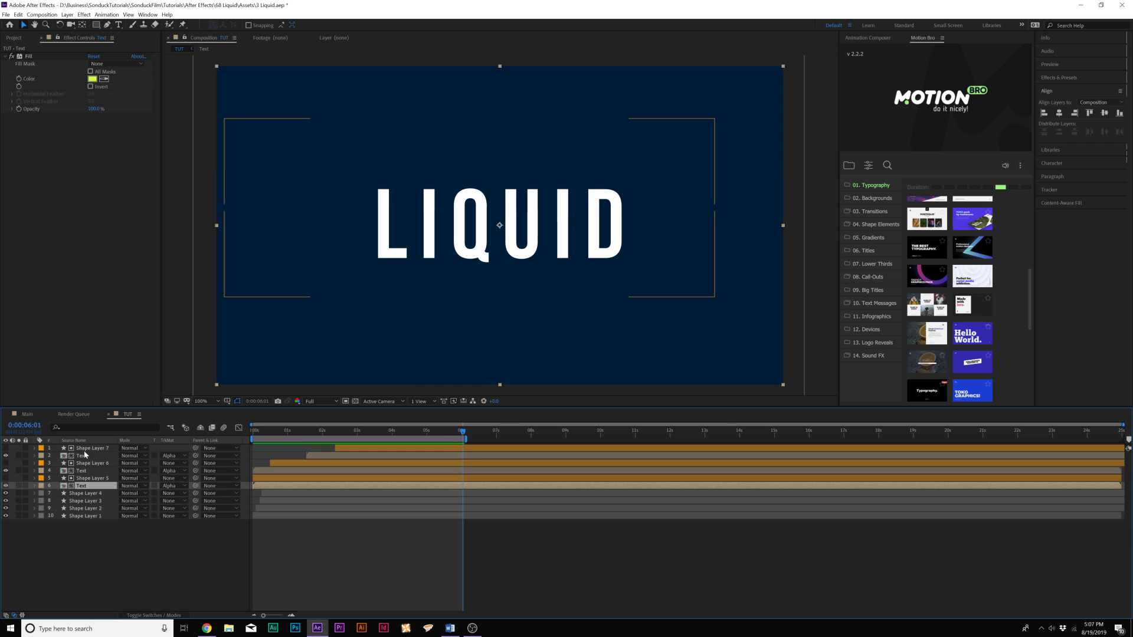
pyautogui.keyDown('shift'); pyautogui.click(84, 450); pyautogui.keyUp('shift')
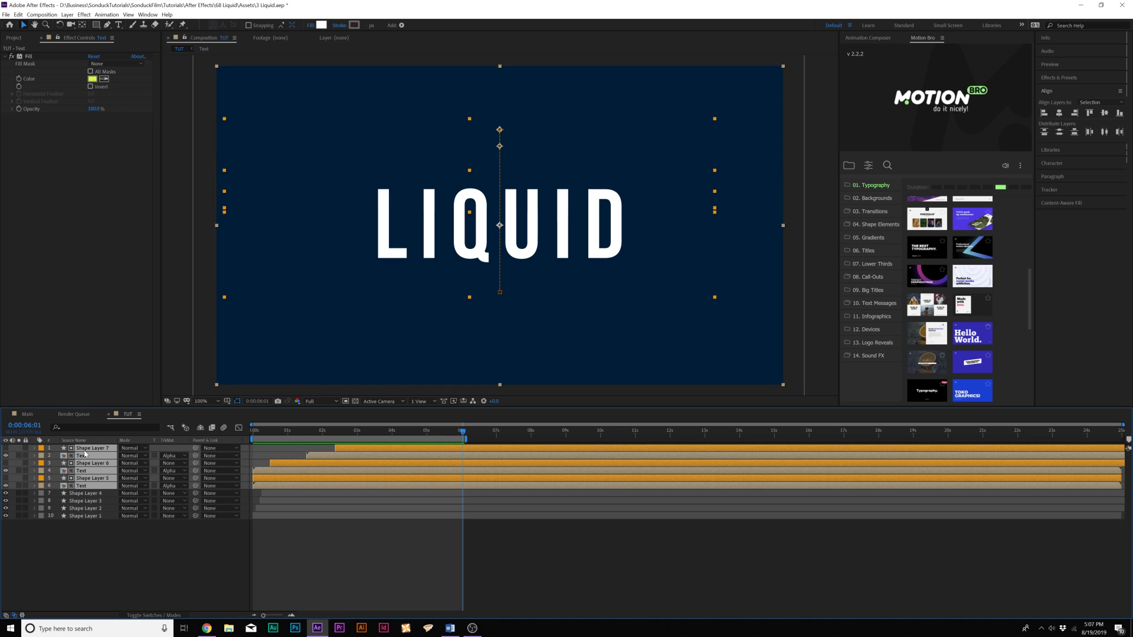
pyautogui.hotkey('ctrl', 'shift', 'c')
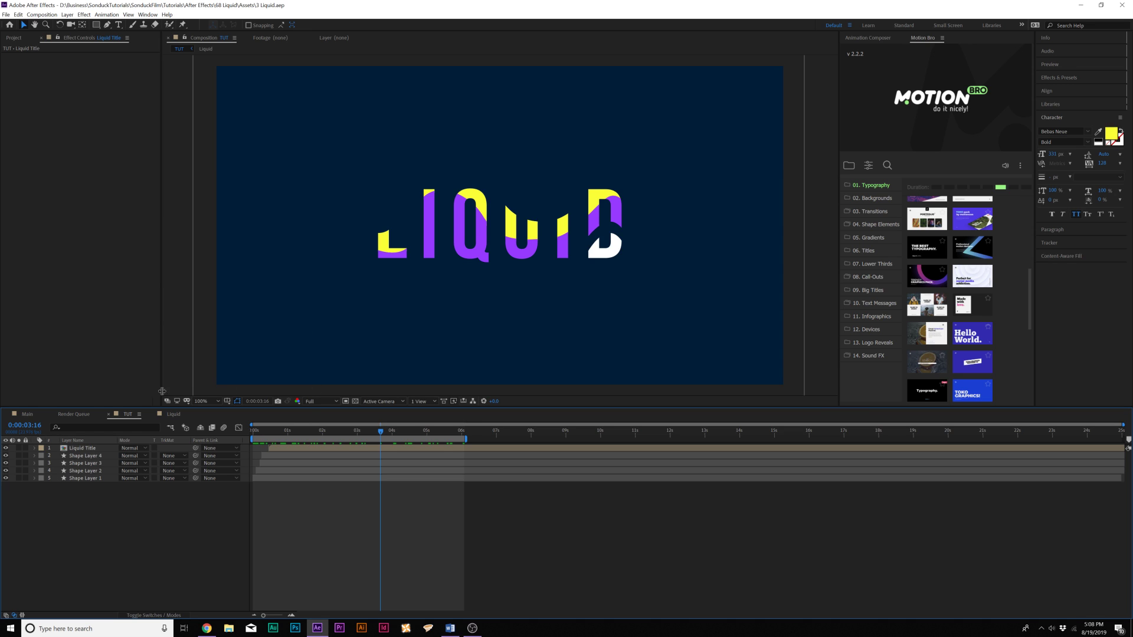
# Choose the Ellipse tool and set its fill to None and its stroke to a solid colour.
pyautogui.click(14, 38)
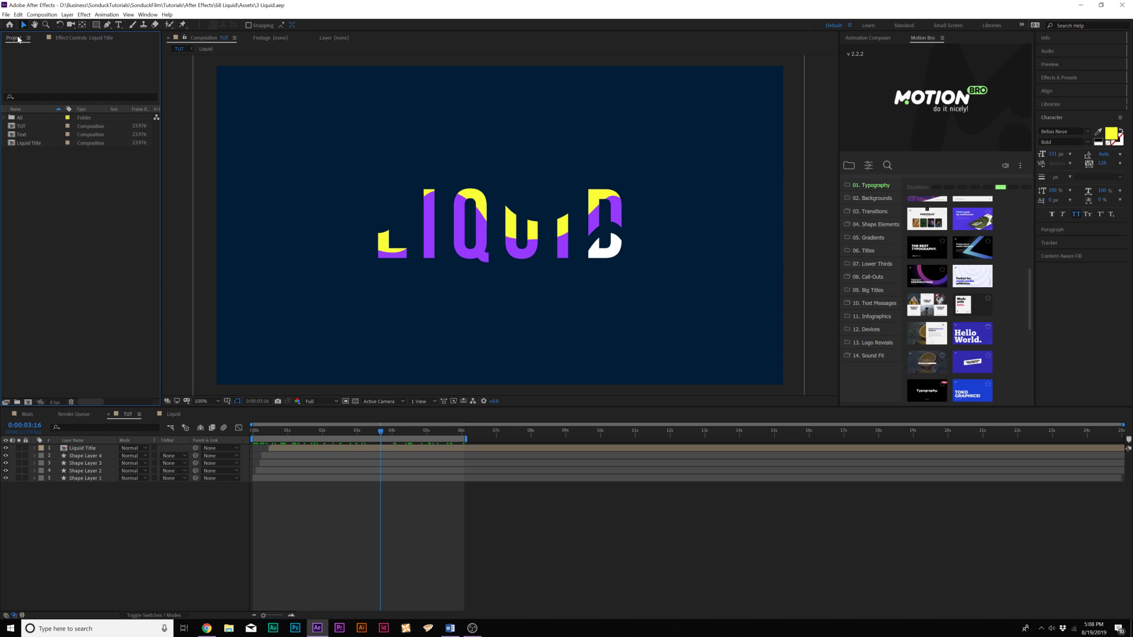
pyautogui.click(95, 26)
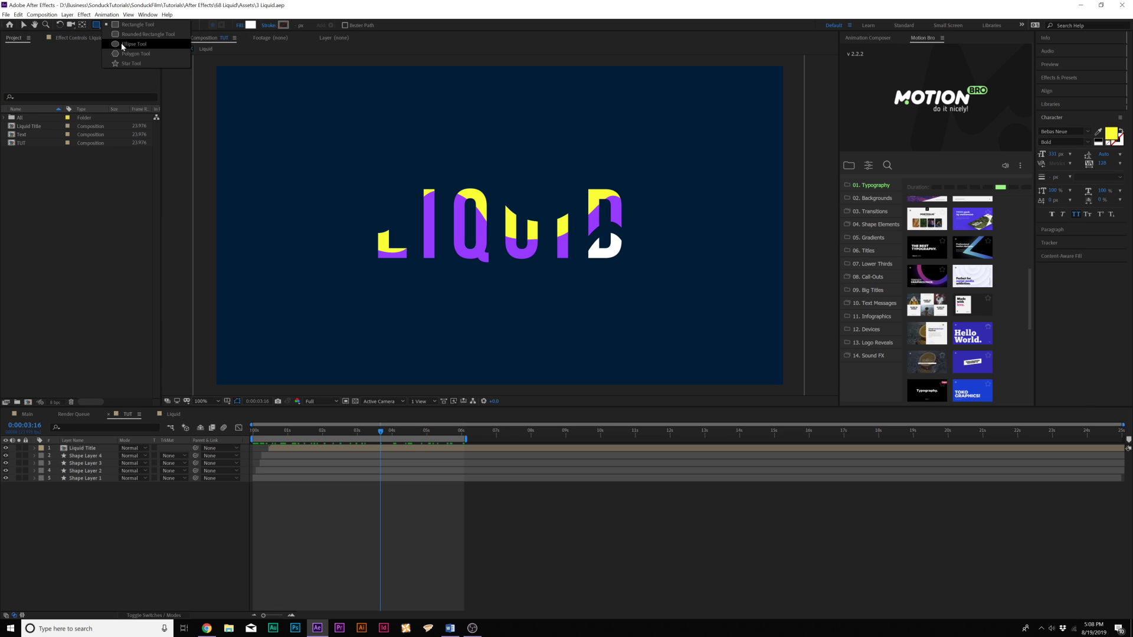
pyautogui.click(123, 44)
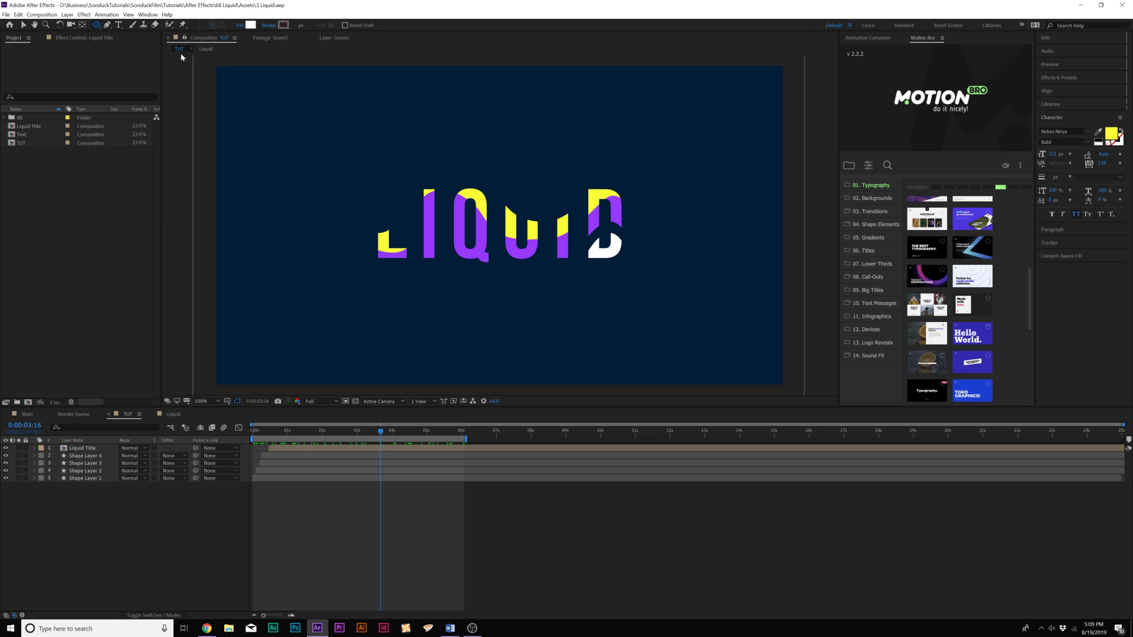
pyautogui.click(241, 27)
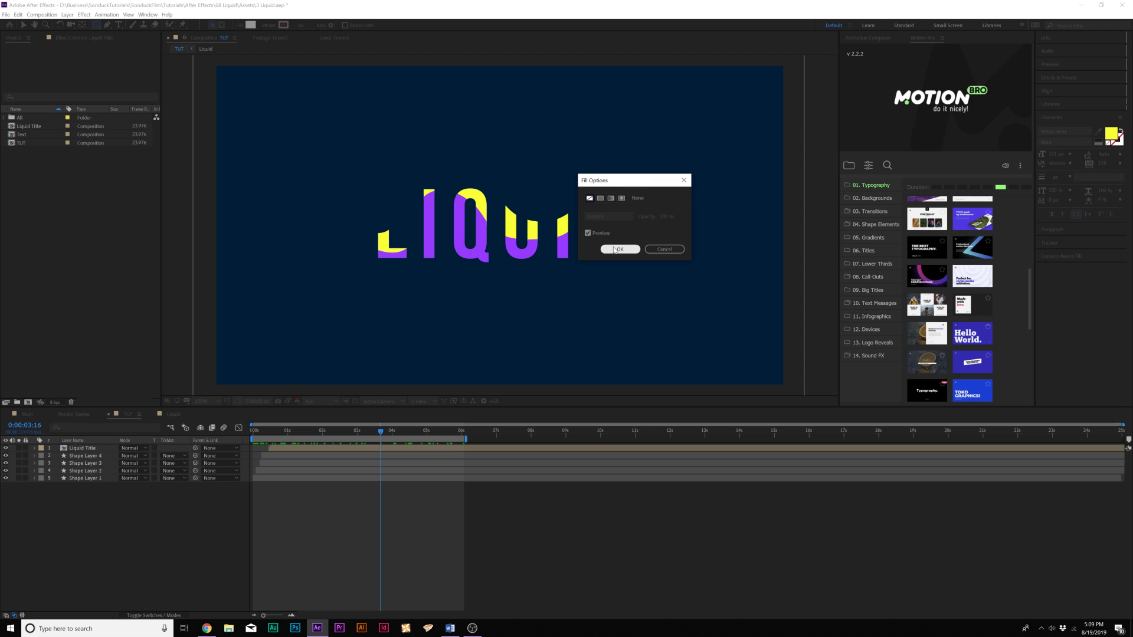
pyautogui.click(616, 249)
pyautogui.click(271, 26)
pyautogui.click(601, 198)
pyautogui.click(617, 249)
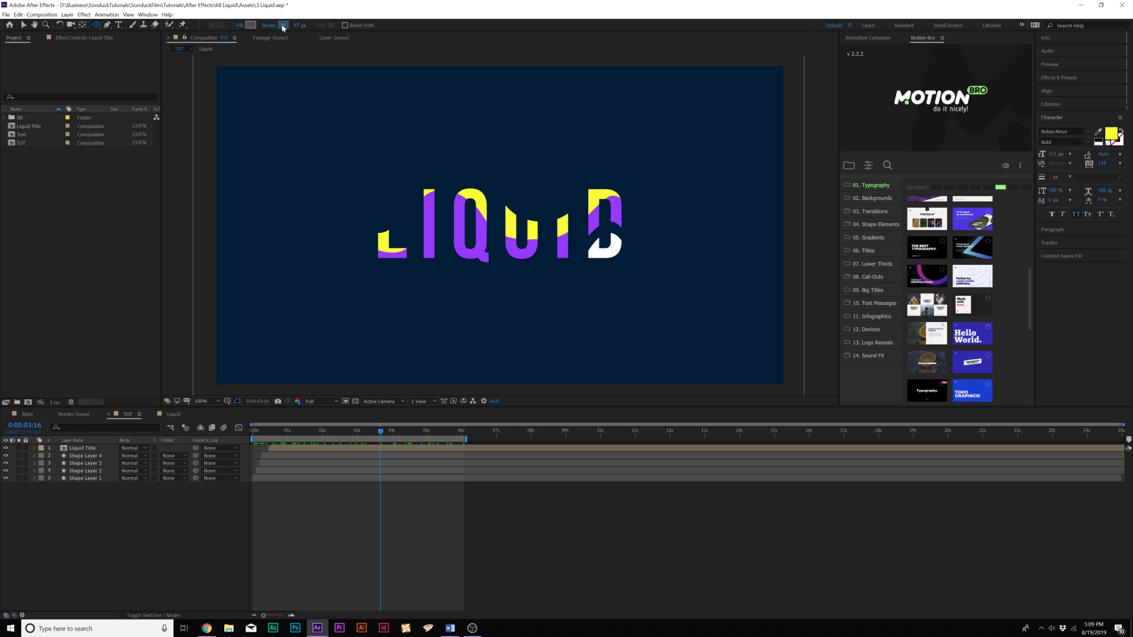
# Set the shape stroke colour to a light orange.
pyautogui.click(282, 26)
pyautogui.moveTo(689, 301); pyautogui.dragTo(690, 348)
pyautogui.moveTo(640, 256); pyautogui.dragTo(631, 243)
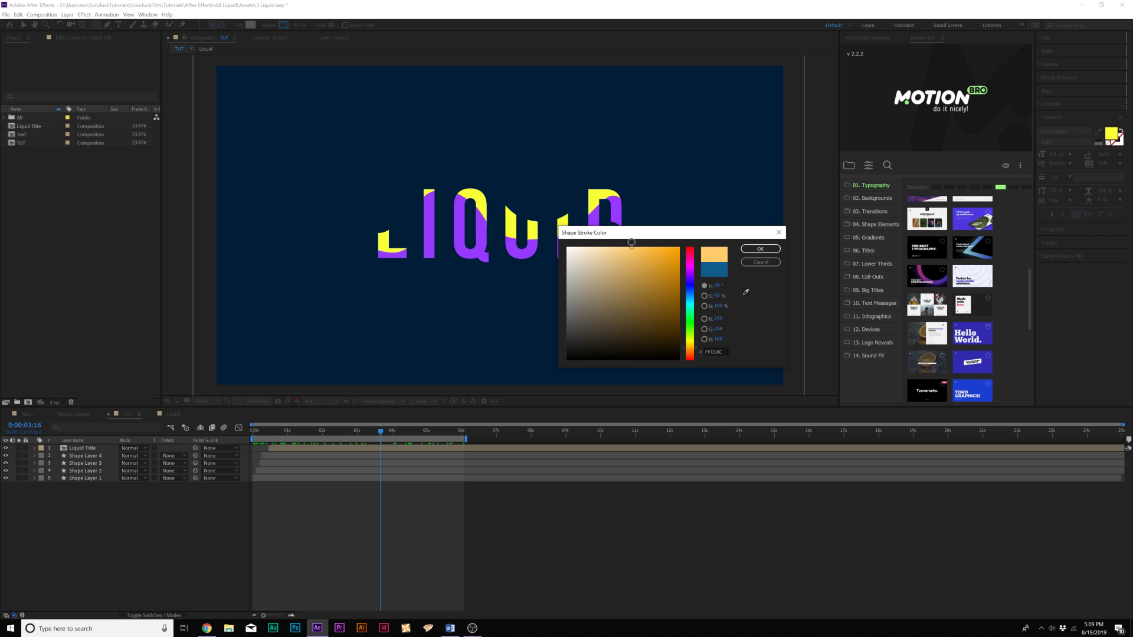
pyautogui.click(744, 250)
# Draw a circle about 871 px across, thicken its stroke to about 120 px, and centre it in the composition.
pyautogui.moveTo(441, 146); pyautogui.dragTo(702, 405)
pyautogui.moveTo(296, 29); pyautogui.dragTo(326, 37)
pyautogui.click(1047, 91)
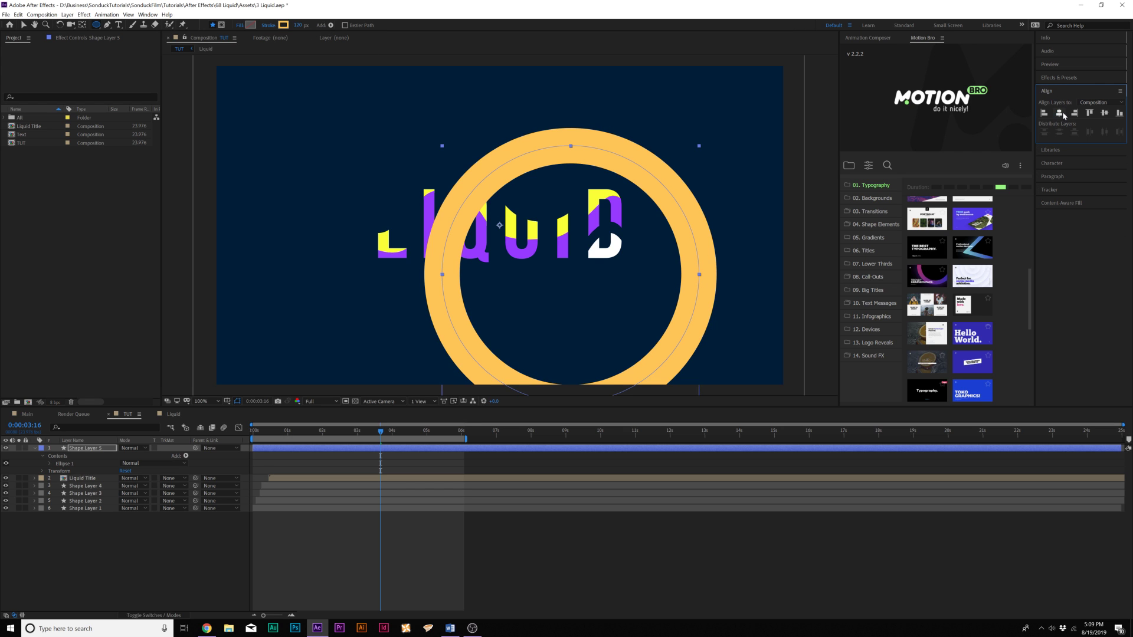
pyautogui.click(1062, 113)
pyautogui.click(1104, 113)
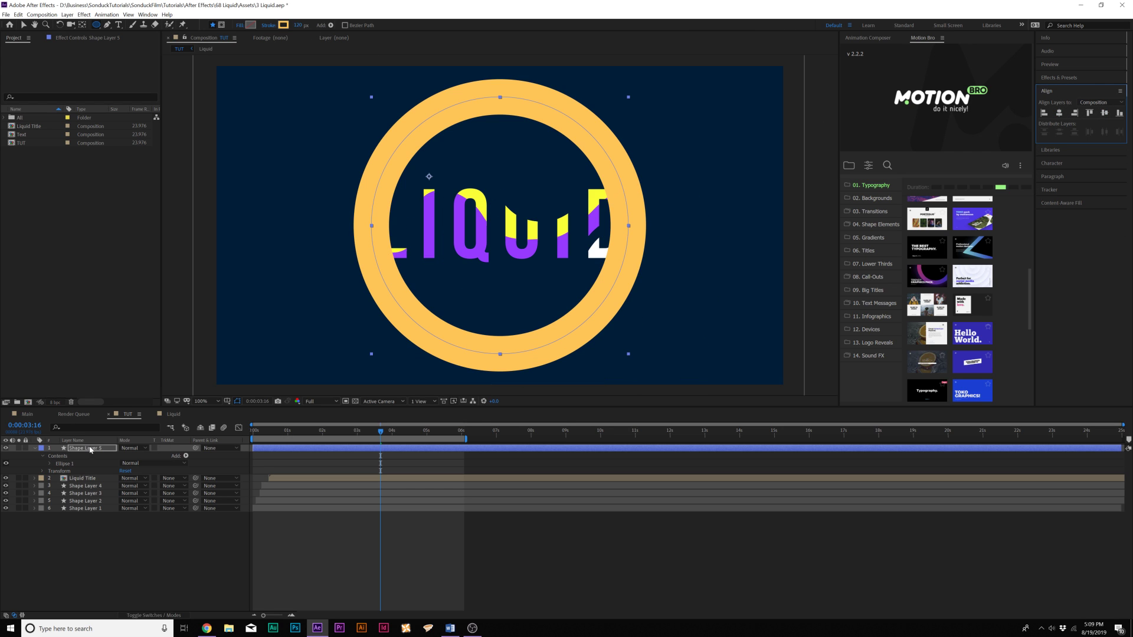
# Add Trim Paths to the circle and keyframe its End from 0% at 3:00 to 100% at 4:11.
pyautogui.click(131, 455)
pyautogui.click(185, 456)
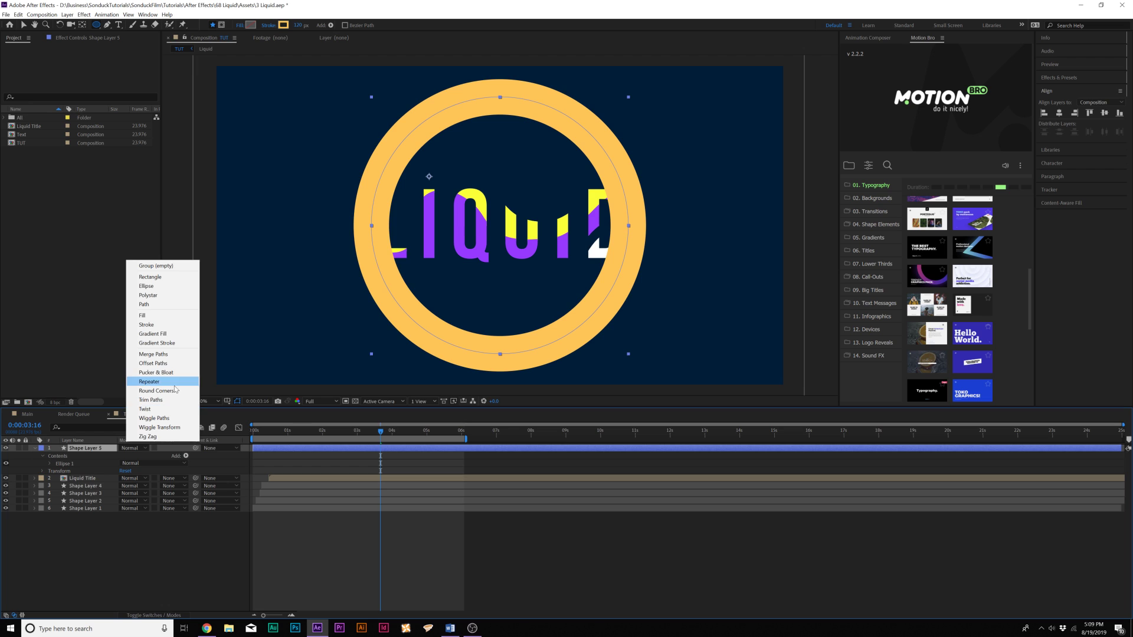
pyautogui.click(151, 400)
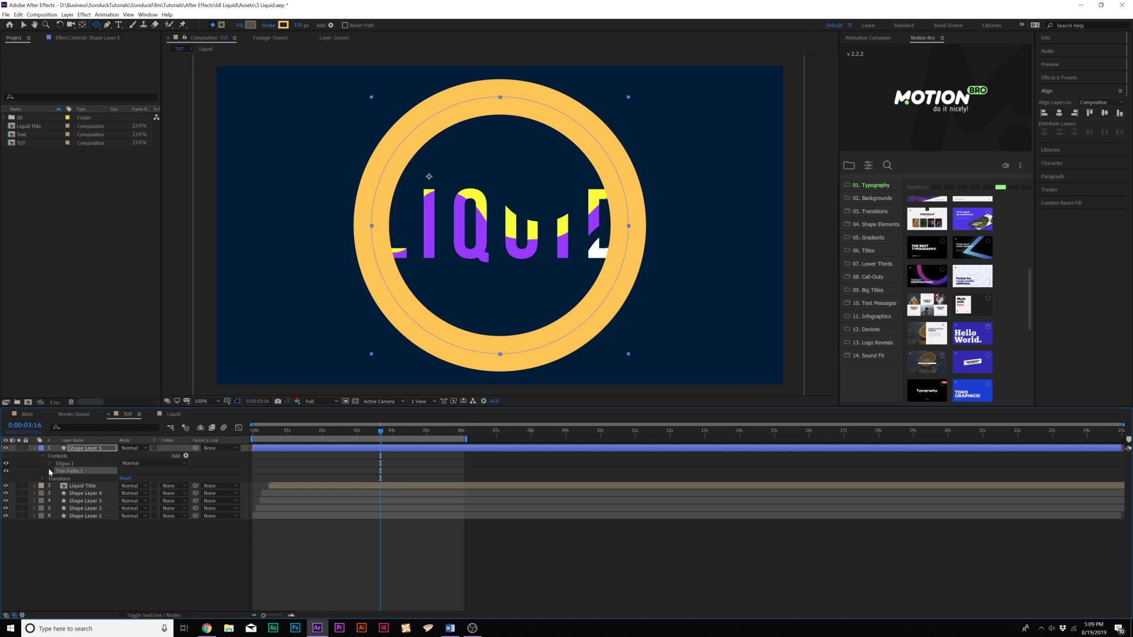
pyautogui.click(50, 471)
pyautogui.moveTo(124, 486); pyautogui.dragTo(65, 485)
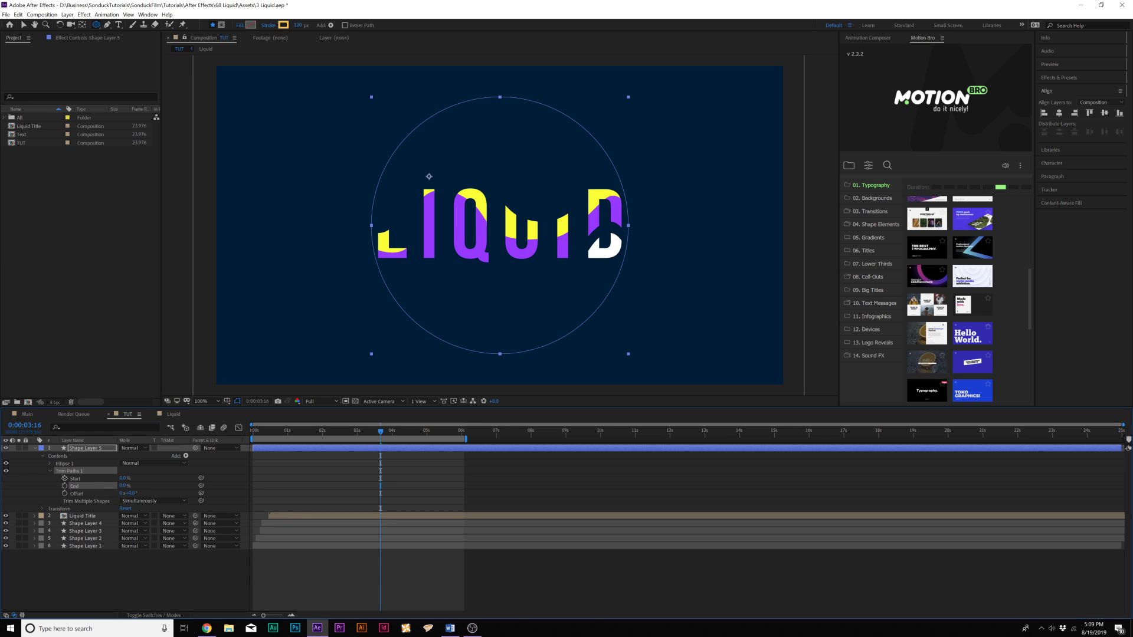
pyautogui.moveTo(278, 435); pyautogui.dragTo(300, 432)
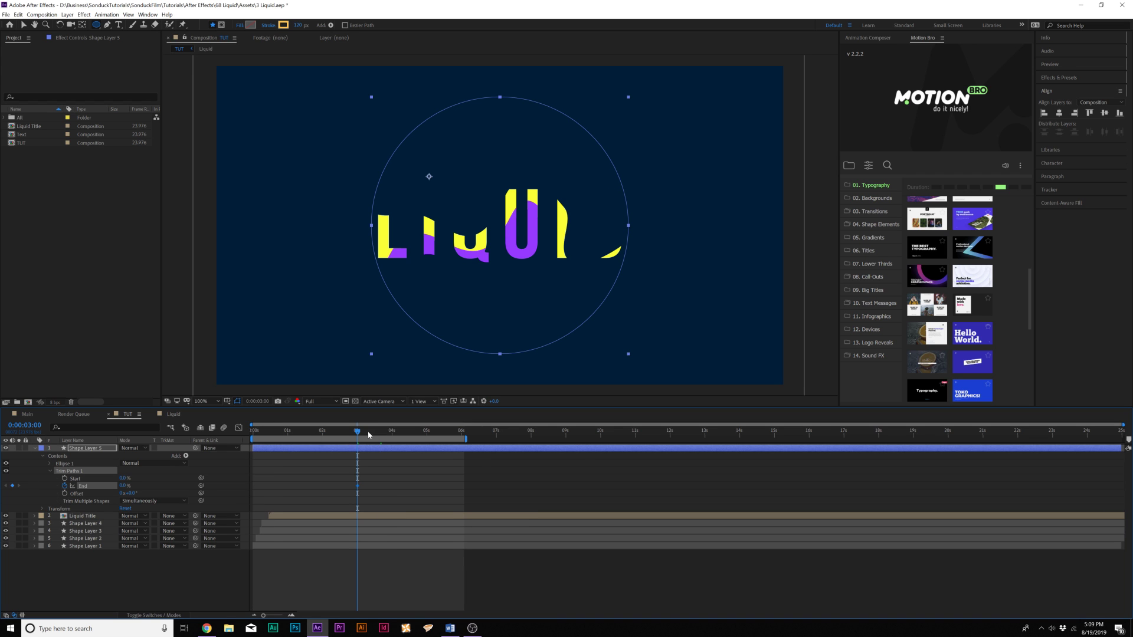
pyautogui.click(408, 433)
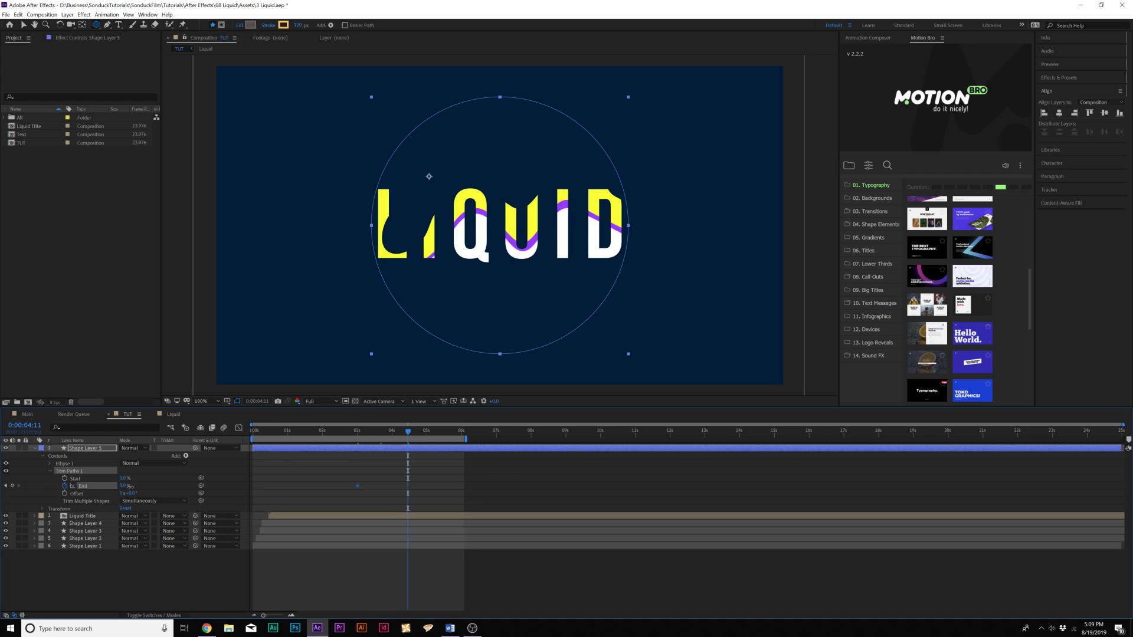
pyautogui.moveTo(129, 487); pyautogui.dragTo(256, 489)
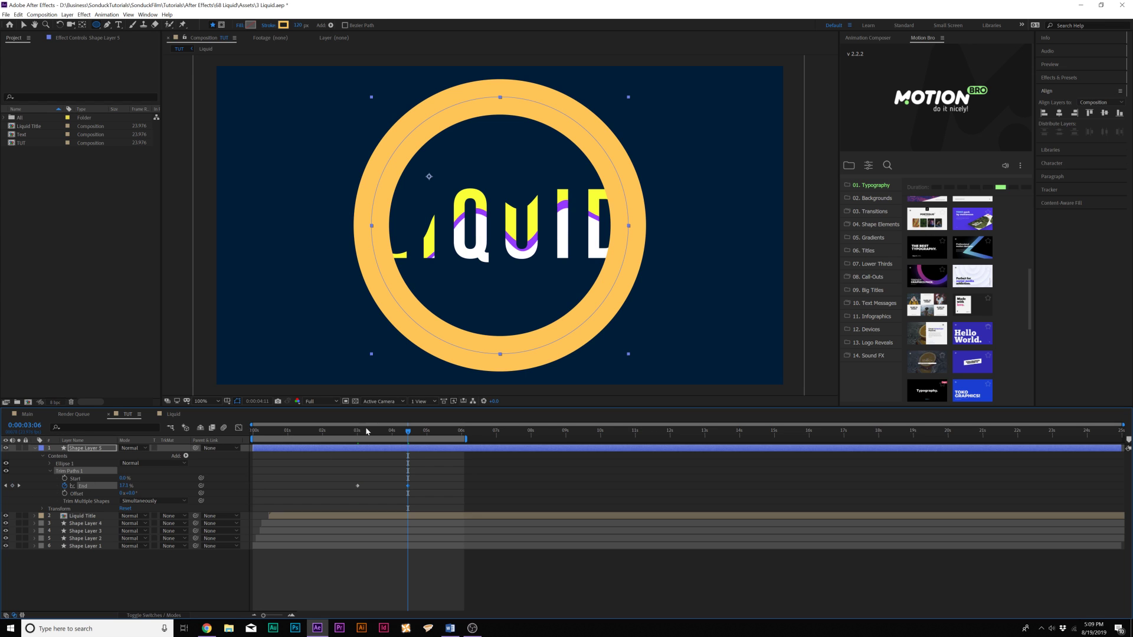
# Keyframe the circle's Trim Paths Start from 0% at 3:07 to 100% at 4:21.
pyautogui.moveTo(366, 431); pyautogui.dragTo(367, 433)
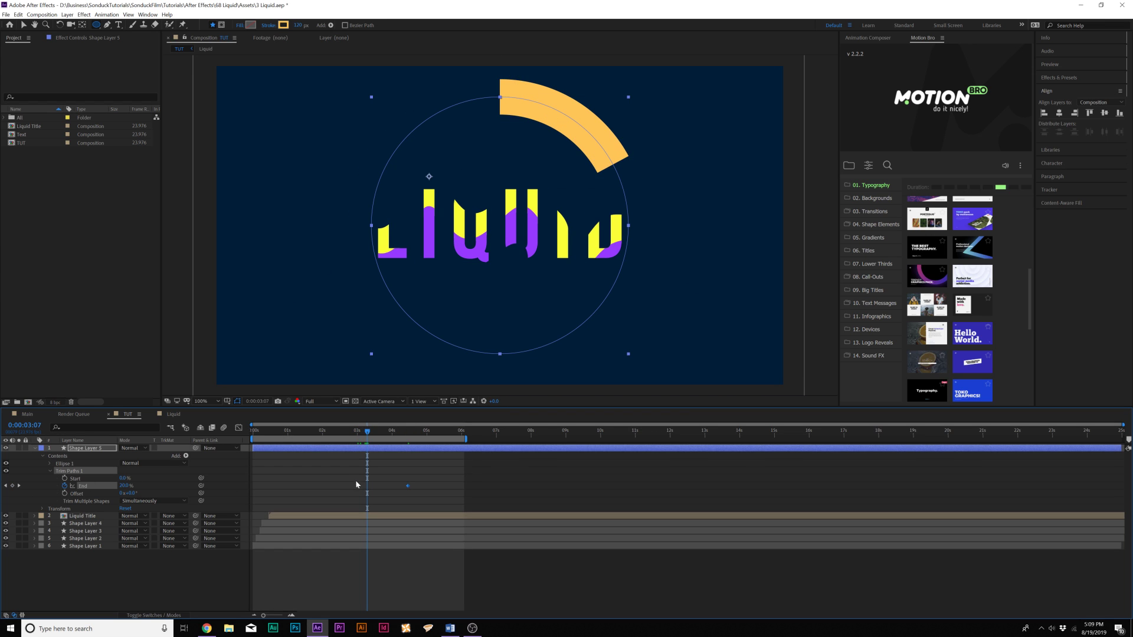
pyautogui.click(65, 478)
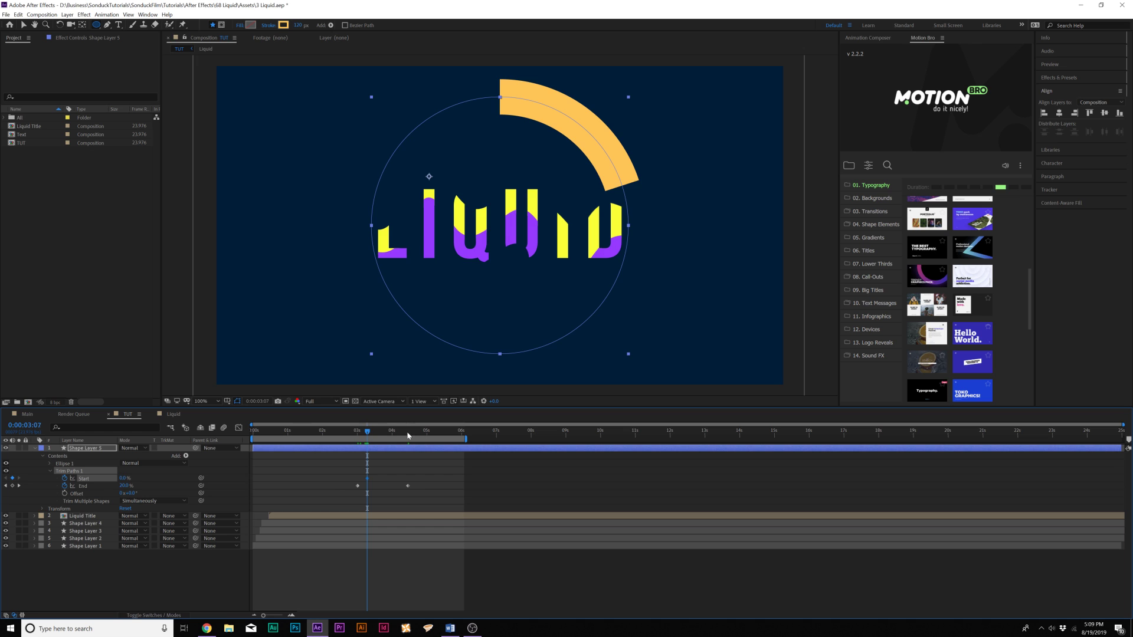
pyautogui.moveTo(407, 435); pyautogui.dragTo(423, 435)
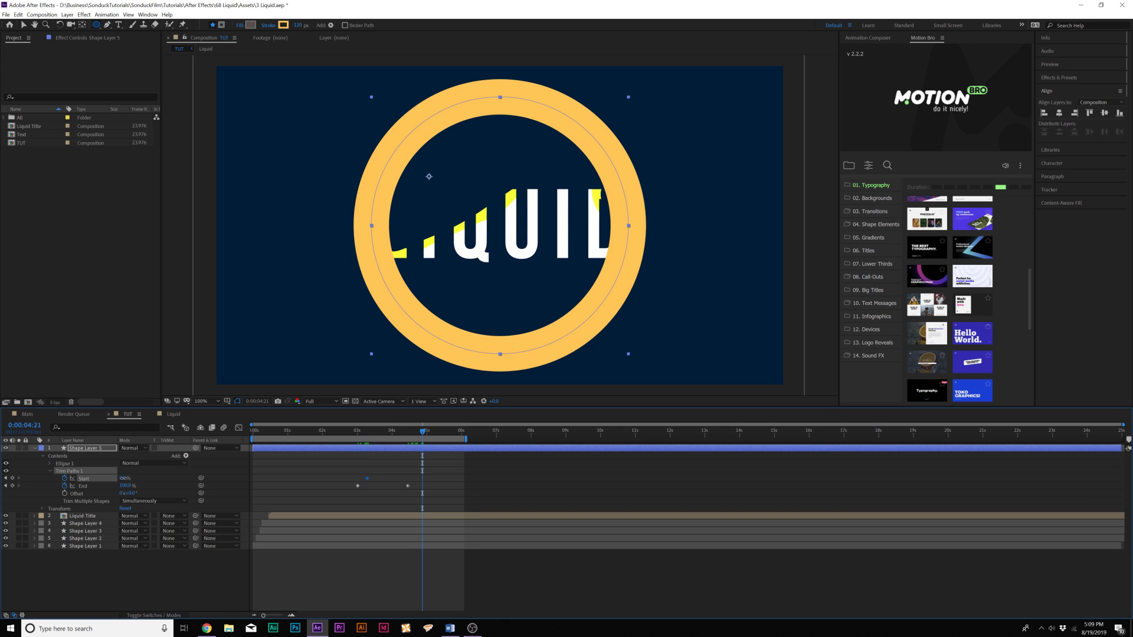
pyautogui.press('Return')
# Easy-ease the circle's Trim Paths keyframes and shift the Start keyframes slightly later.
pyautogui.click(365, 462)
pyautogui.moveTo(421, 434); pyautogui.dragTo(399, 434)
pyautogui.moveTo(439, 473); pyautogui.dragTo(469, 492)
pyautogui.click(352, 459)
pyautogui.click(477, 487)
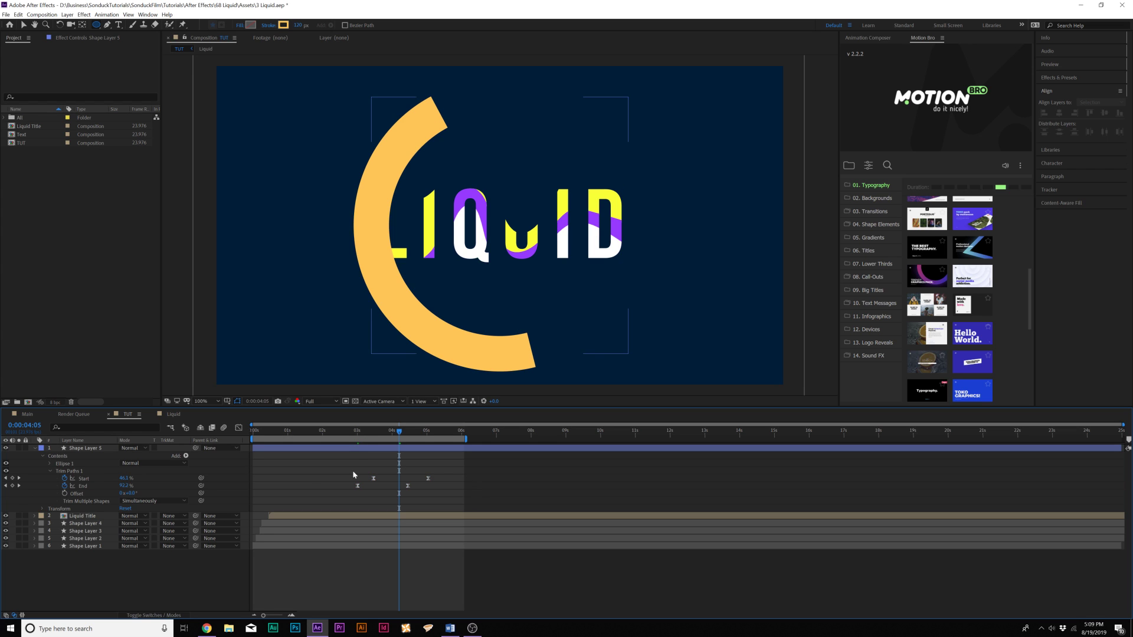
# Copy the Turbulent Displace effect from Shape Layer 3 onto the circle layer, Shape Layer 5.
pyautogui.press('u')
pyautogui.press('u')
pyautogui.click(82, 471)
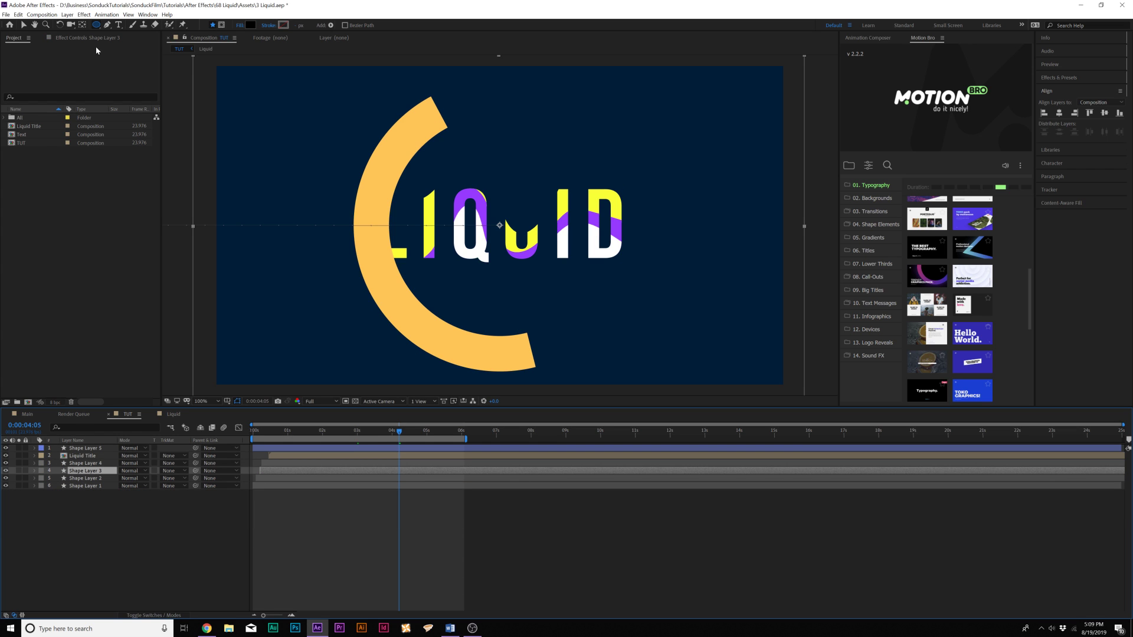
pyautogui.click(95, 38)
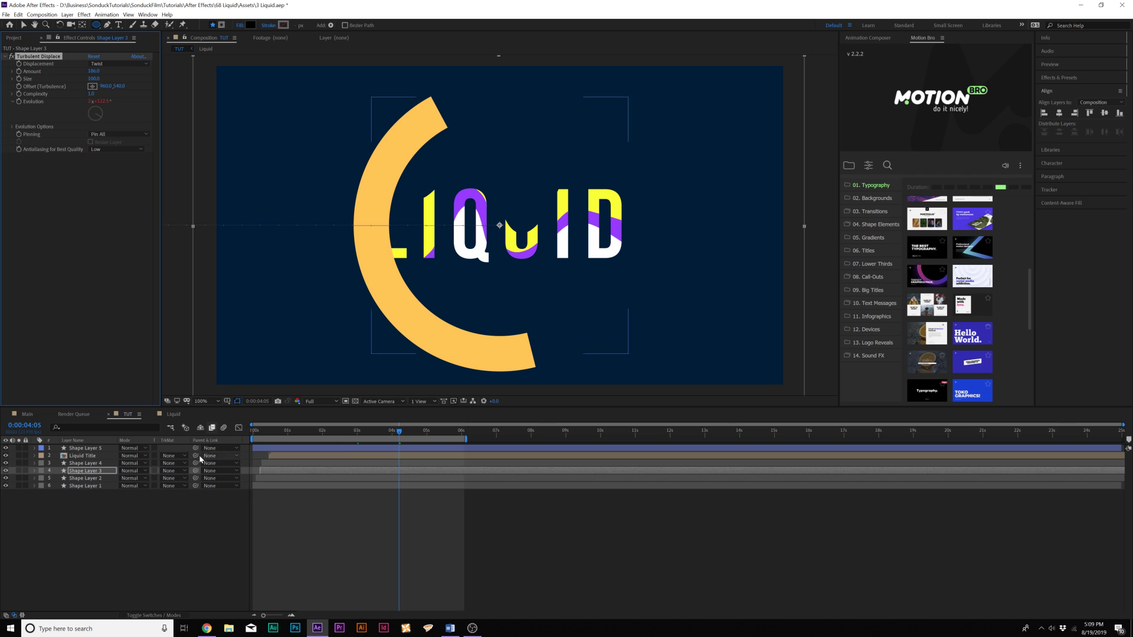
pyautogui.click(97, 449)
pyautogui.hotkey('ctrl', 'v')
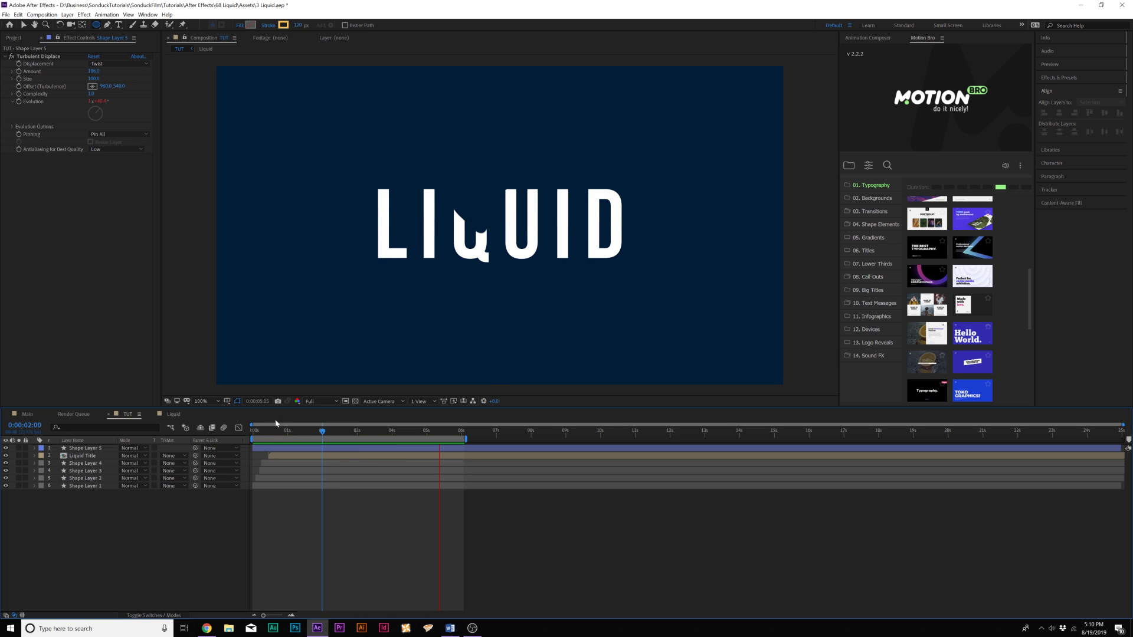
# Reduce the circle's stroke width to about 38 px and deselect the layer.
pyautogui.moveTo(378, 431); pyautogui.dragTo(372, 432)
pyautogui.click(92, 448)
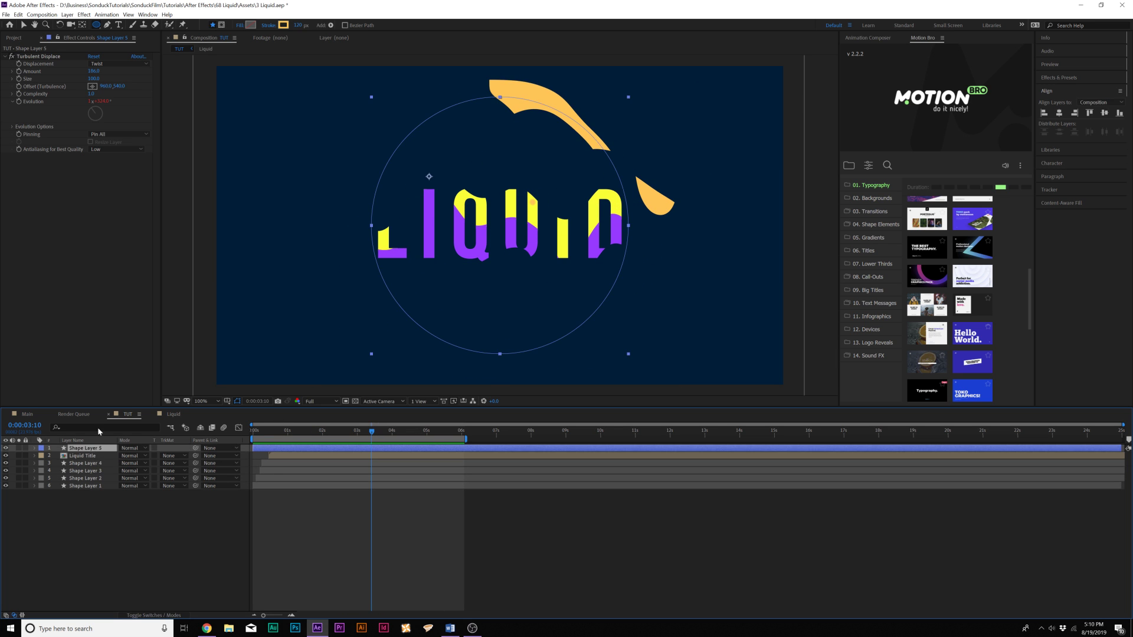
pyautogui.moveTo(298, 25); pyautogui.dragTo(264, 26)
pyautogui.click(149, 548)
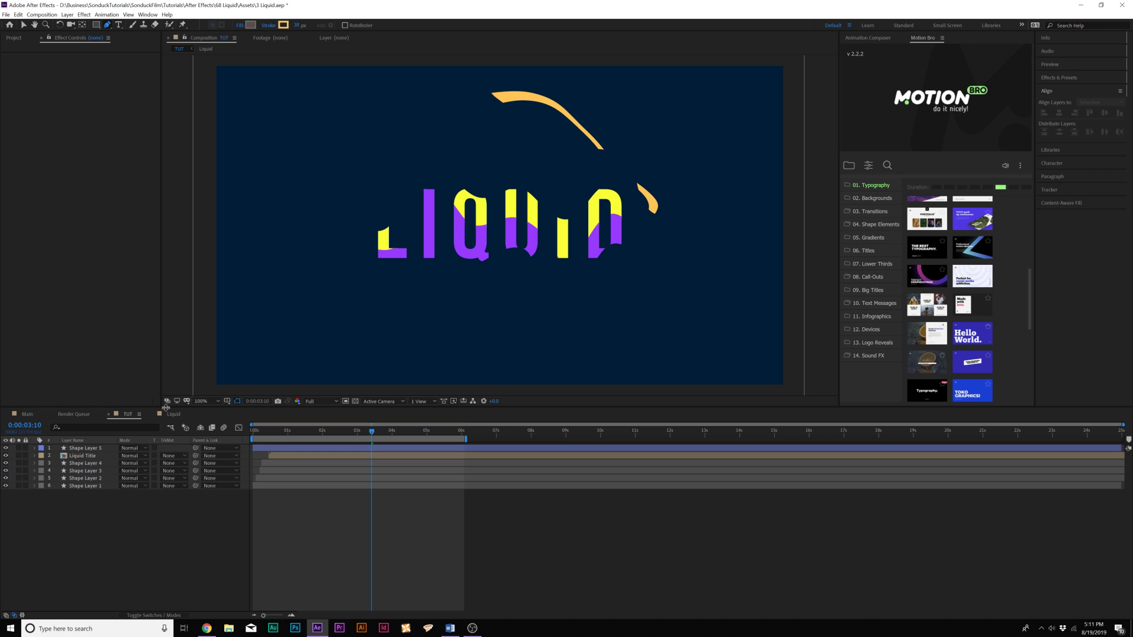
# Draw a straight horizontal line below the title with the Pen tool and set its stroke width to 25 px.
pyautogui.click(306, 321)
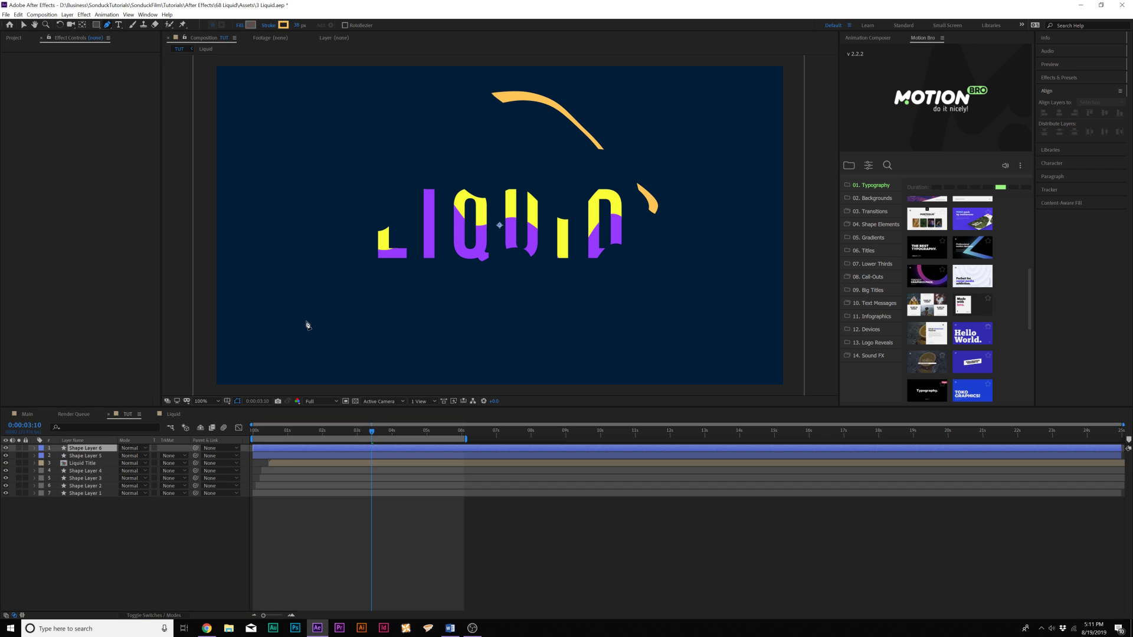
pyautogui.click(523, 321)
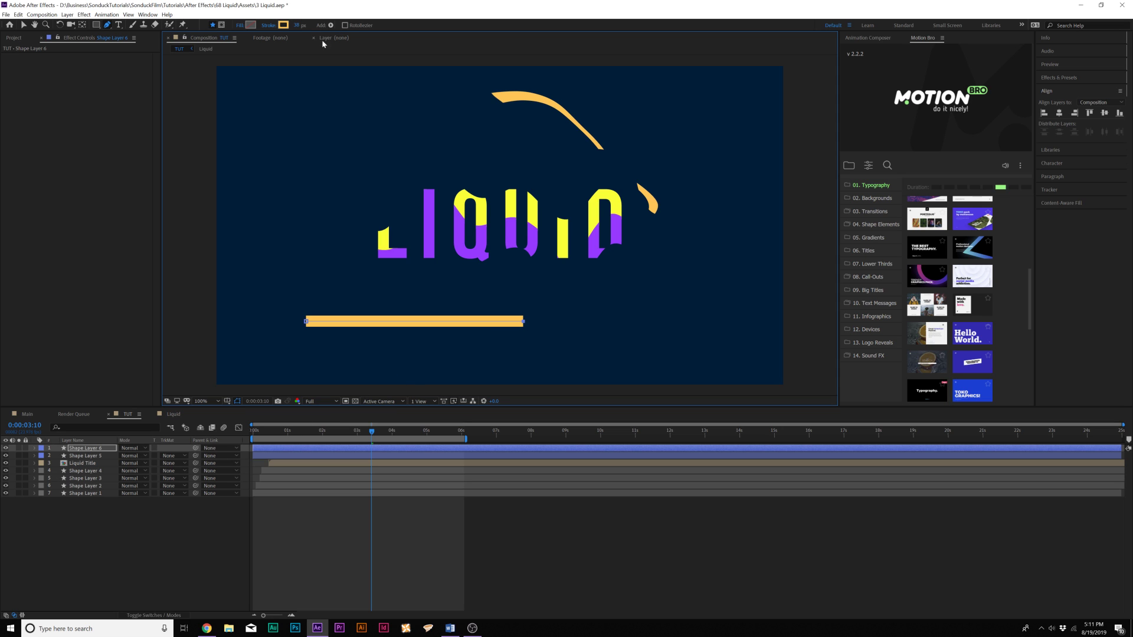
pyautogui.click(294, 26)
pyautogui.write('25')
pyautogui.press('Return')
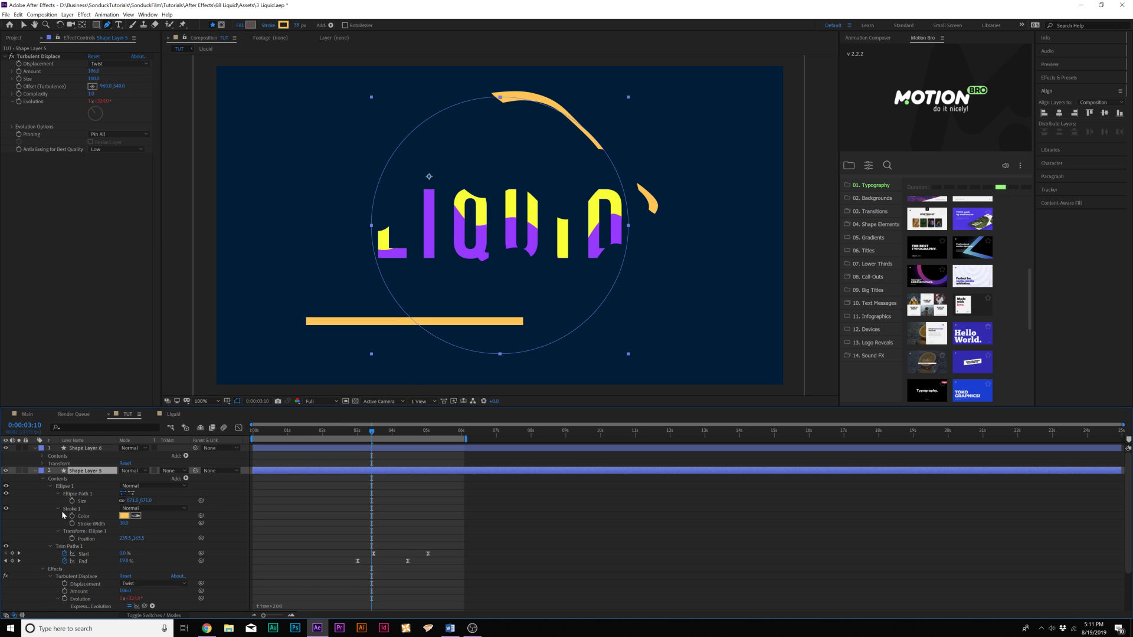
# Copy the circle's animated Trim Paths onto the line layer, Shape Layer 6, with its keyframes starting at 3:10.
pyautogui.click(67, 547)
pyautogui.moveTo(341, 542); pyautogui.dragTo(483, 568)
pyautogui.click(90, 448)
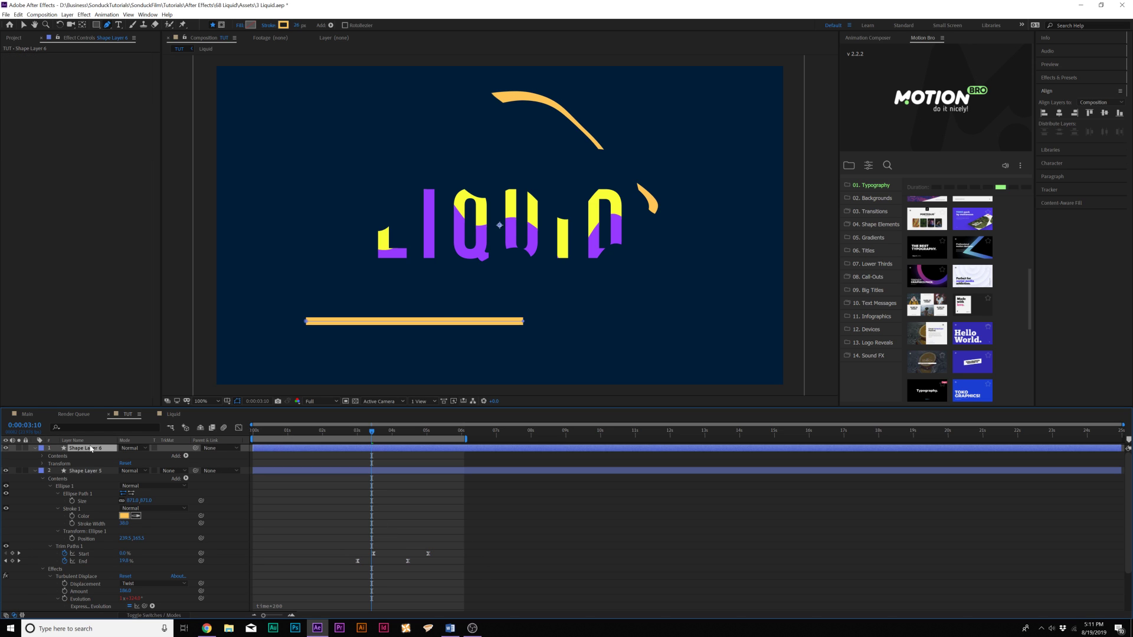
pyautogui.click(147, 459)
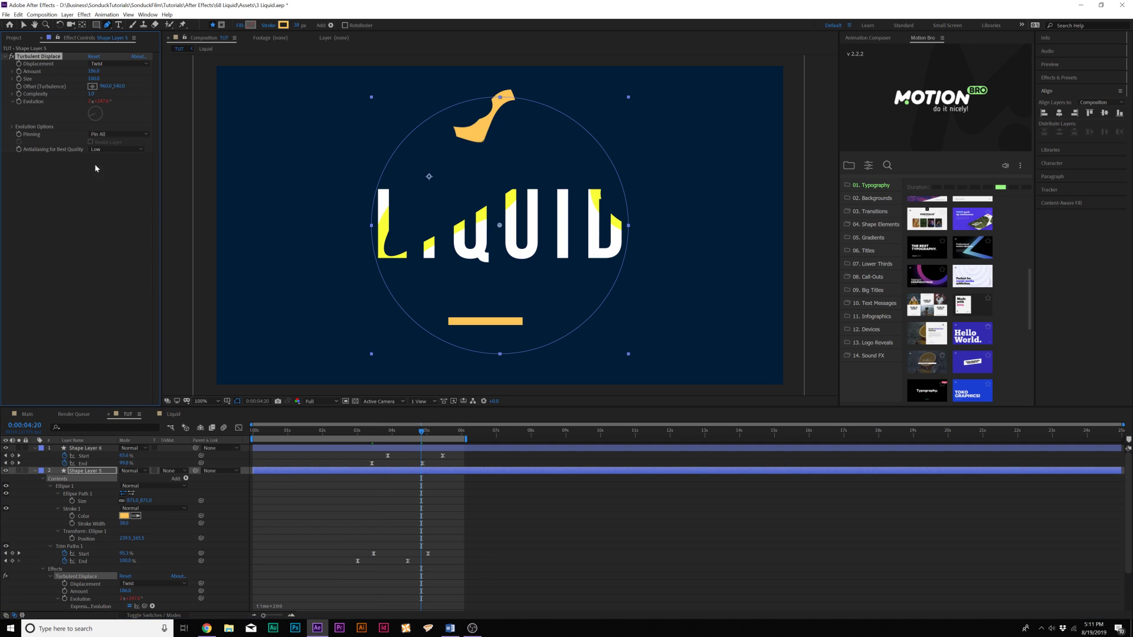
# Paste the circle's Turbulent Displace effect onto the line layer and scrub back to check the distorted line.
pyautogui.click(91, 449)
pyautogui.hotkey('ctrl', 'v')
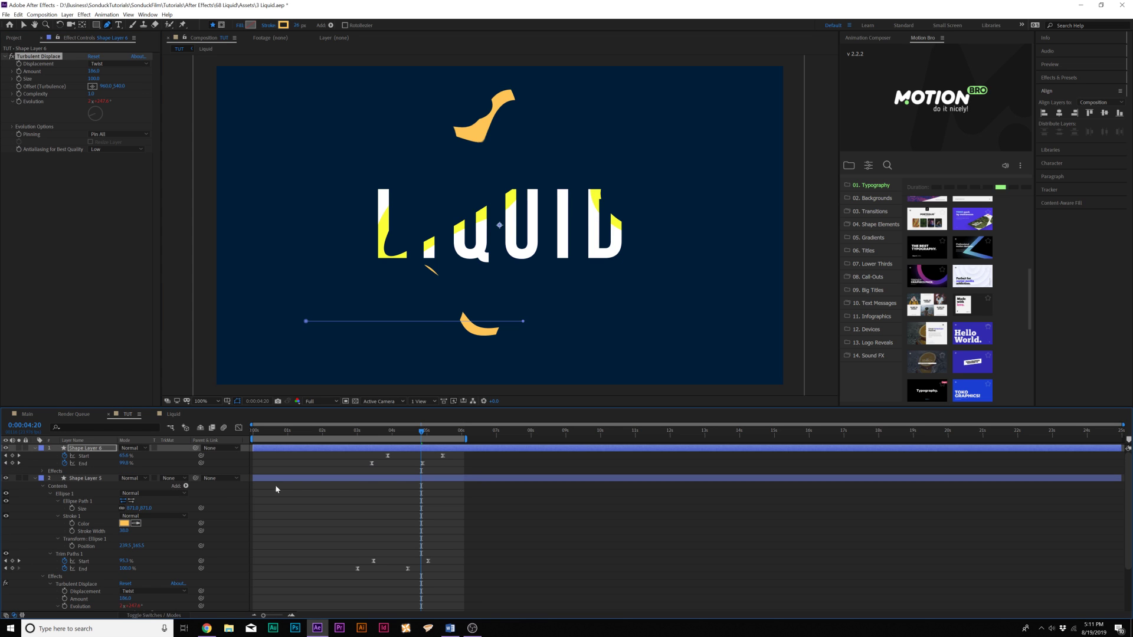
pyautogui.click(276, 487)
pyautogui.moveTo(420, 431); pyautogui.dragTo(399, 433)
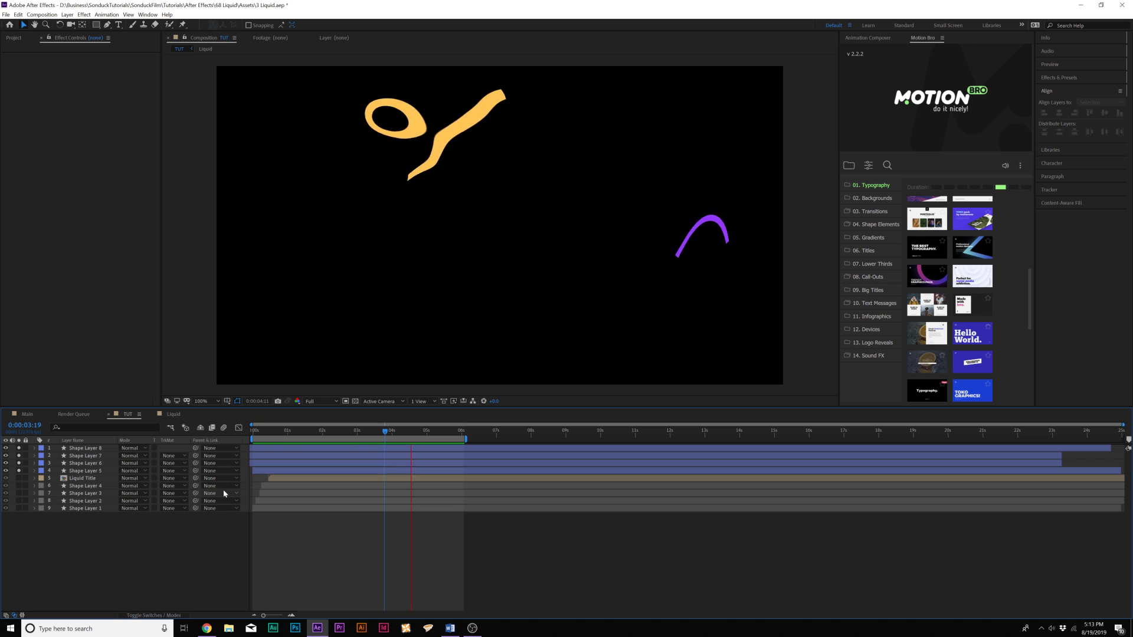
# Solo the three Shape_Line layers in the Main composition and scrub through their animation.
pyautogui.press('space')
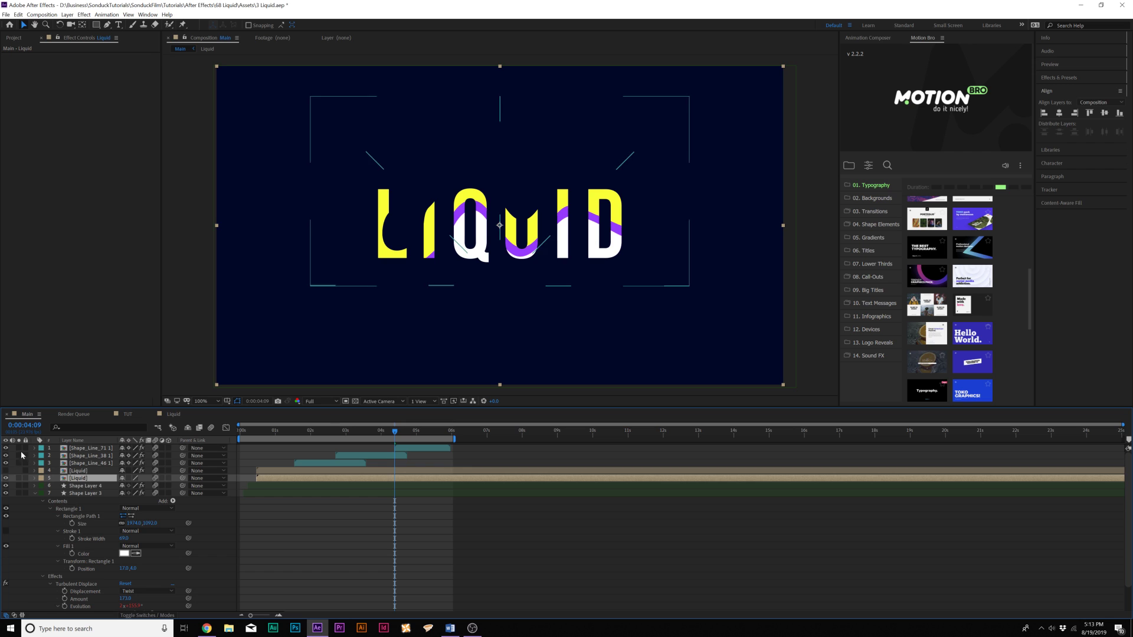
pyautogui.moveTo(19, 447); pyautogui.dragTo(19, 463)
pyautogui.moveTo(312, 435); pyautogui.dragTo(297, 437)
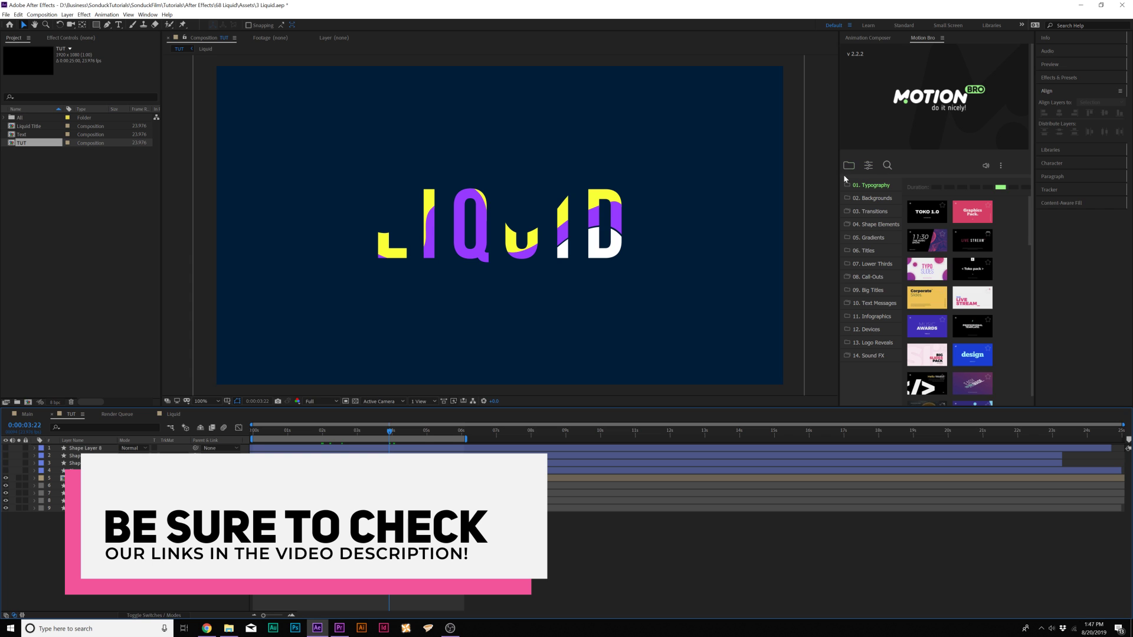
# Widen the Motion Bro panel to fit more template thumbnails per row.
pyautogui.moveTo(840, 177); pyautogui.dragTo(801, 184)
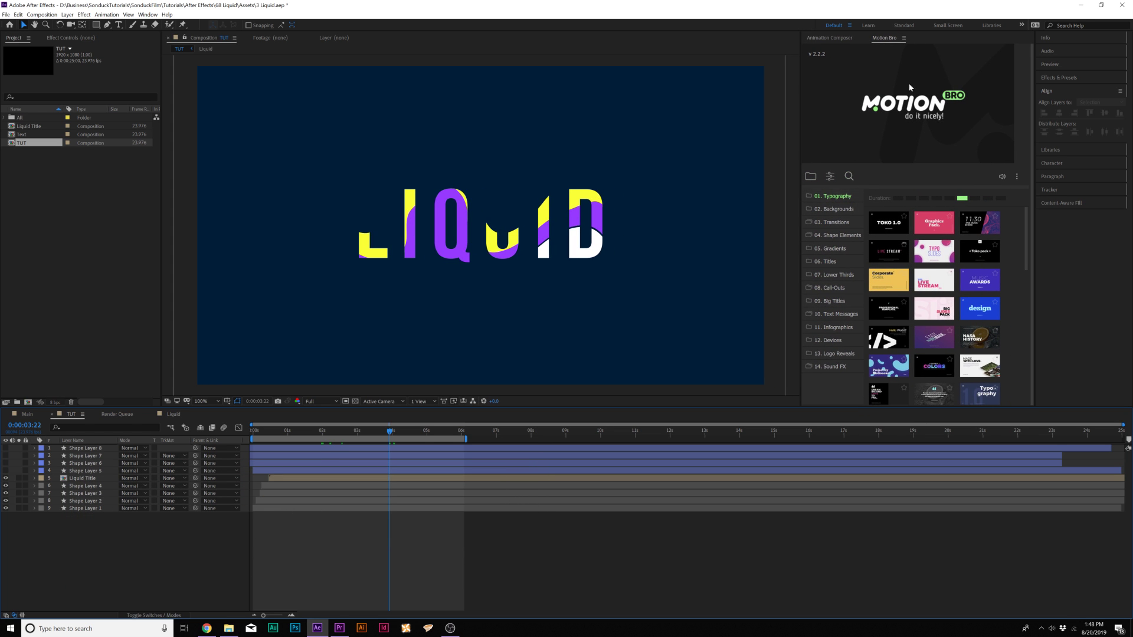
# Add the Shape_Line_04 preset from Motion Bro's Shapes Lines category under Shape Elements to the TUT composition and preview the animation.
pyautogui.click(834, 236)
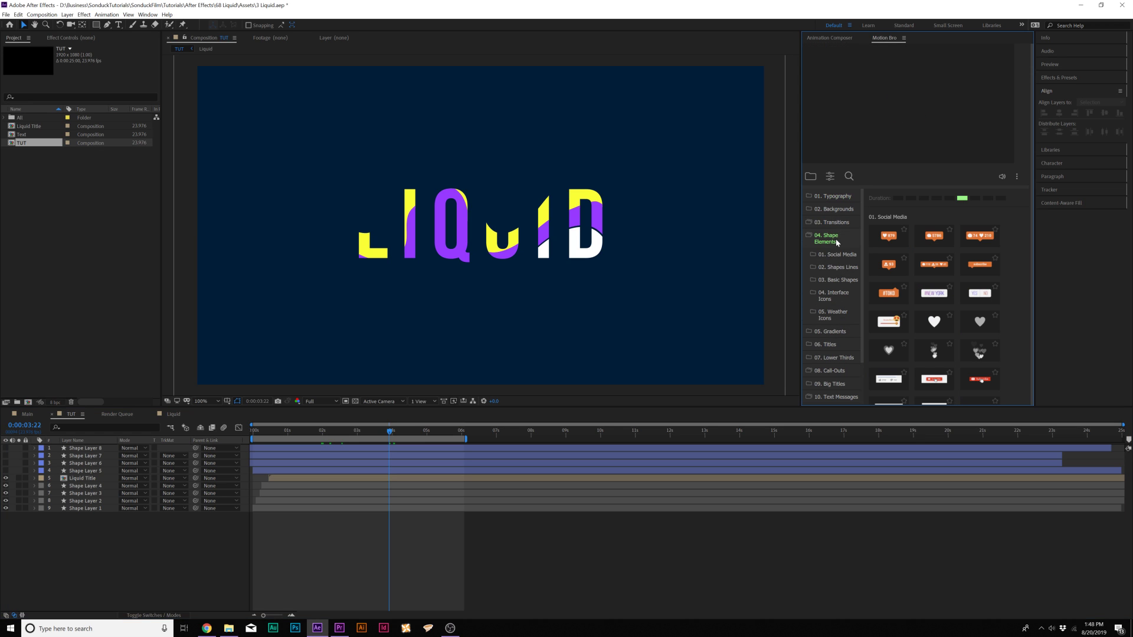
pyautogui.click(838, 269)
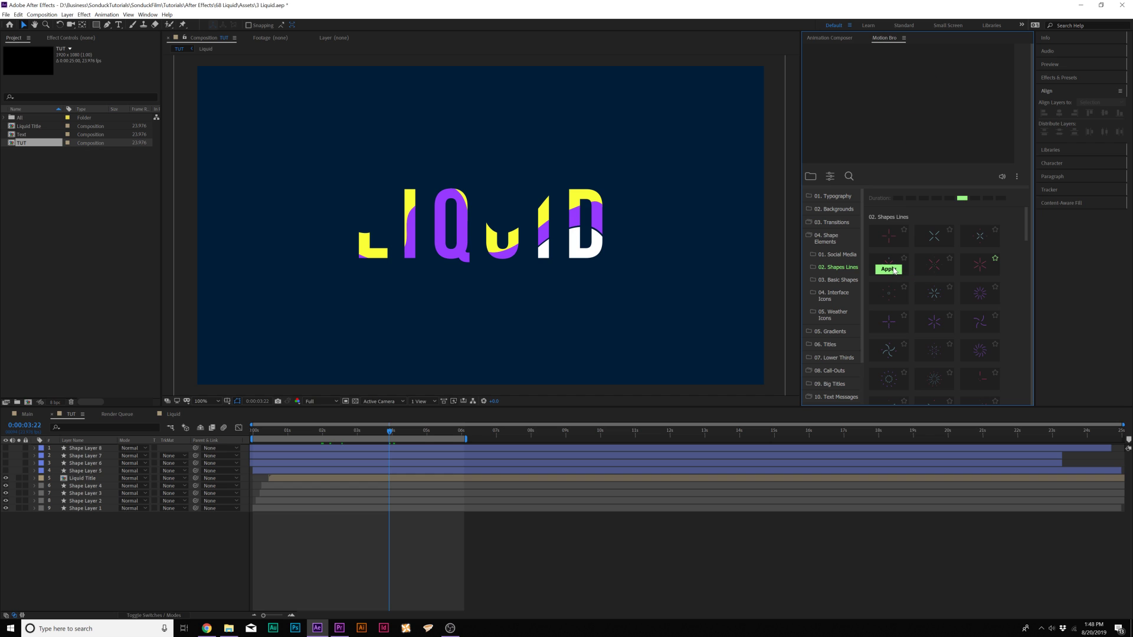
pyautogui.click(889, 269)
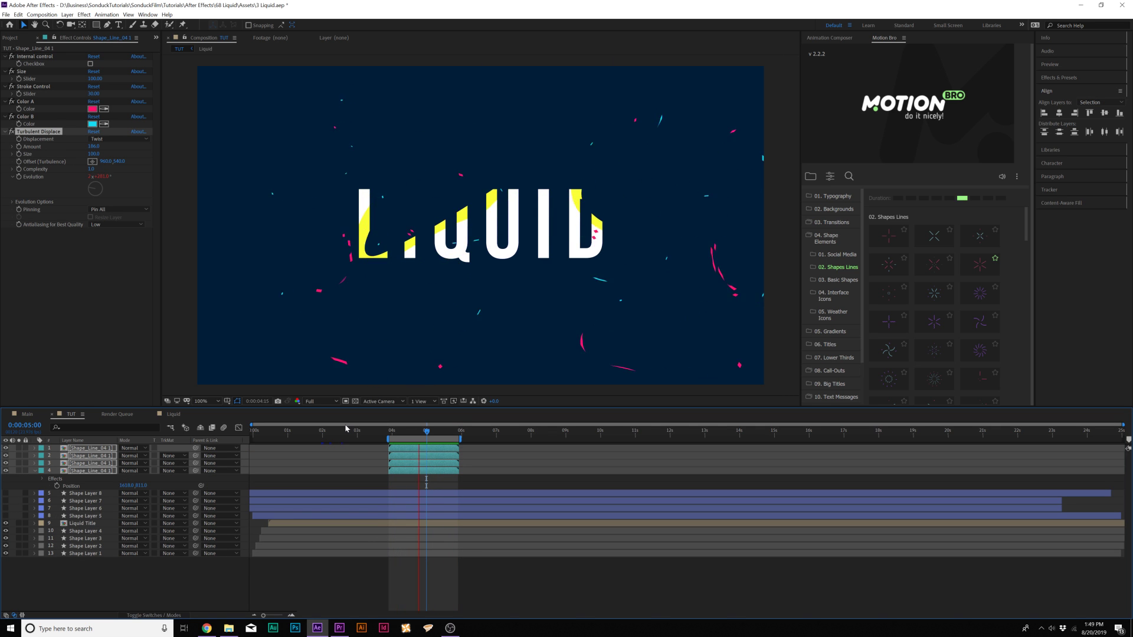
pyautogui.press('space')
# Browse the Titles category in Motion Bro and preview the animated title templates.
pyautogui.click(835, 239)
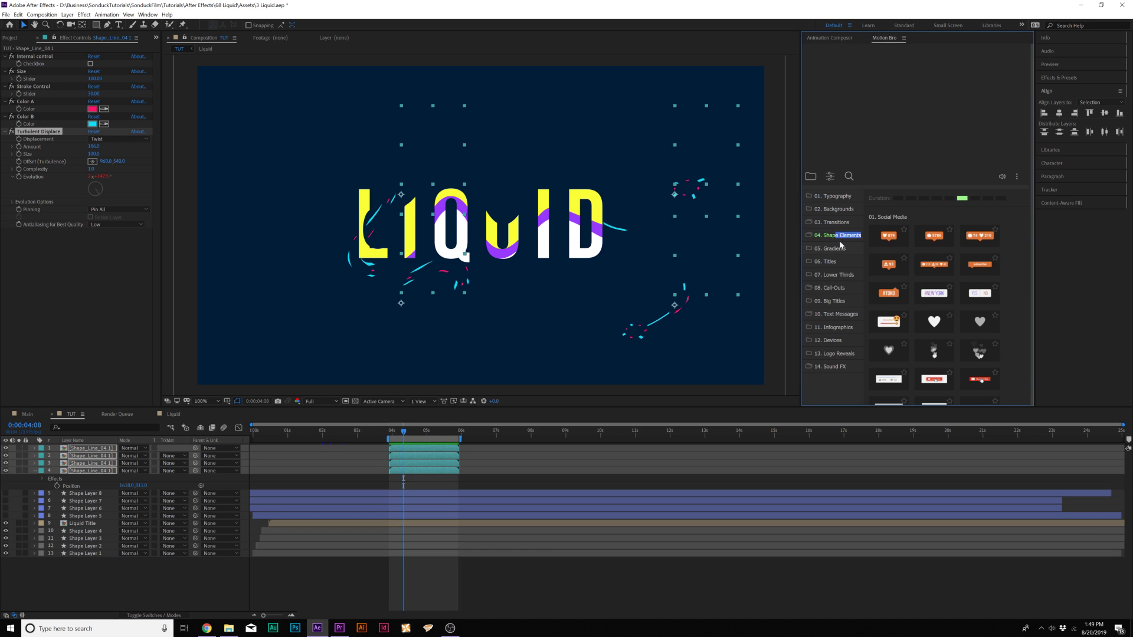
pyautogui.click(829, 261)
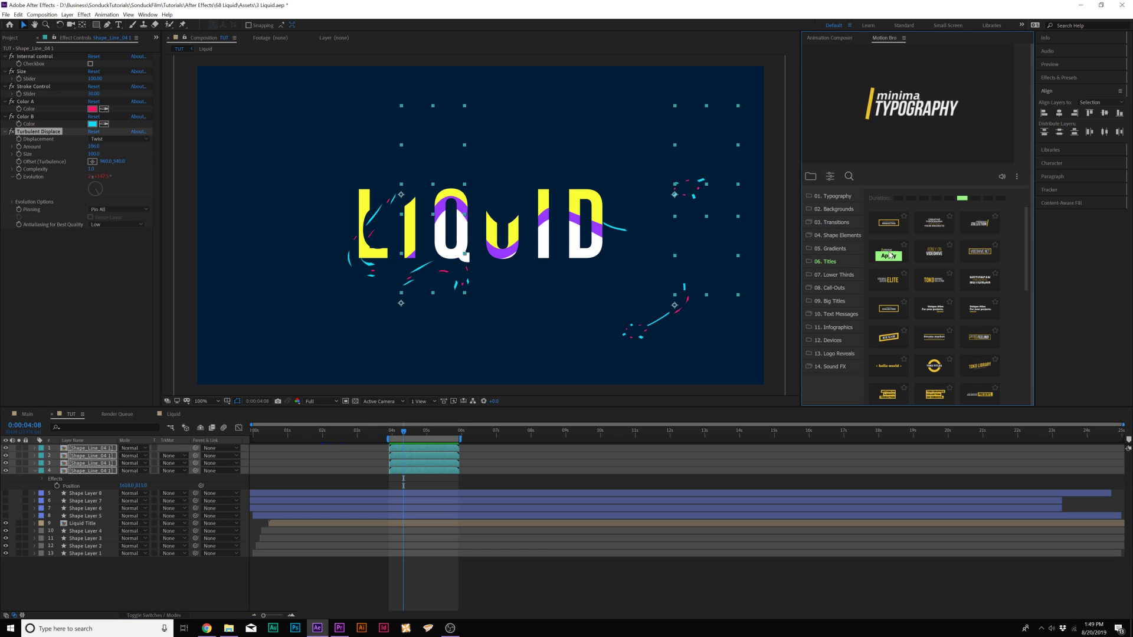
pyautogui.moveTo(889, 286)
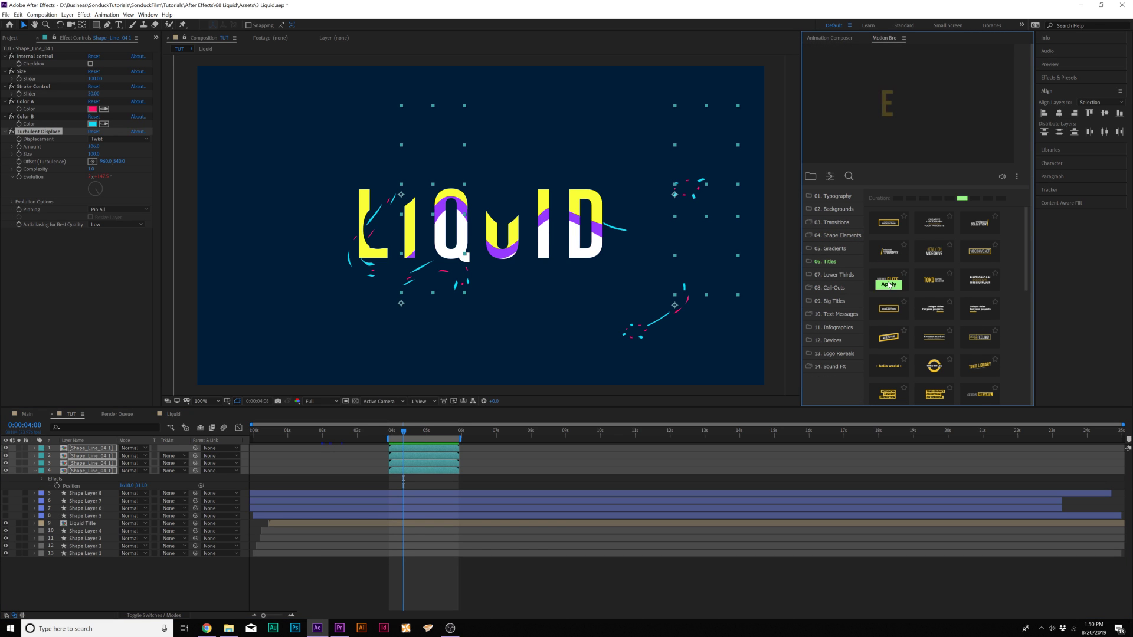